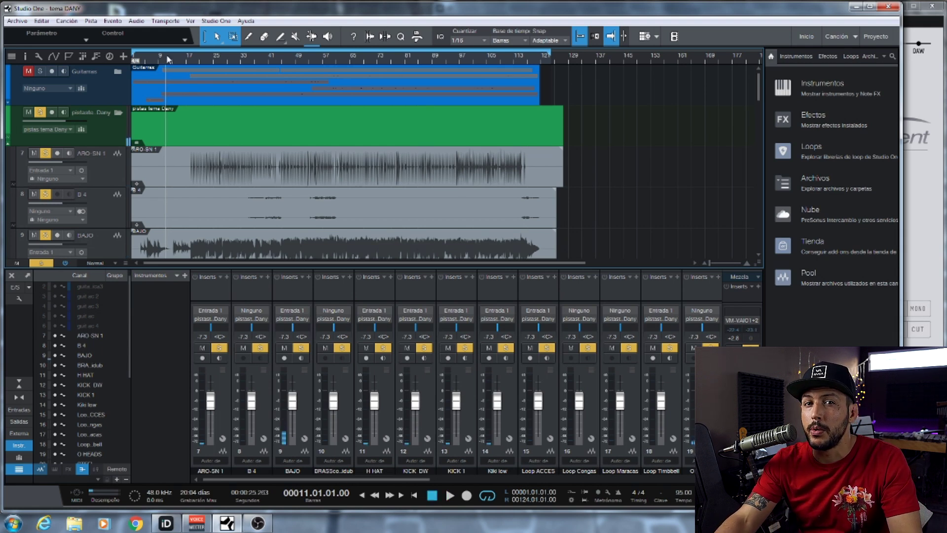
# - Play the soloed backing tracks from bar 11 and then from around bar 49
pyautogui.press('space')
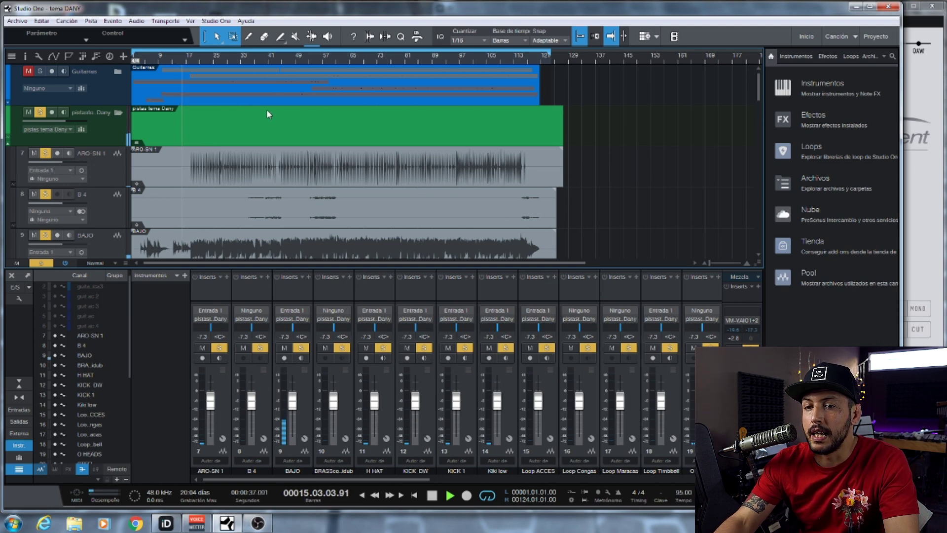
pyautogui.press('space')
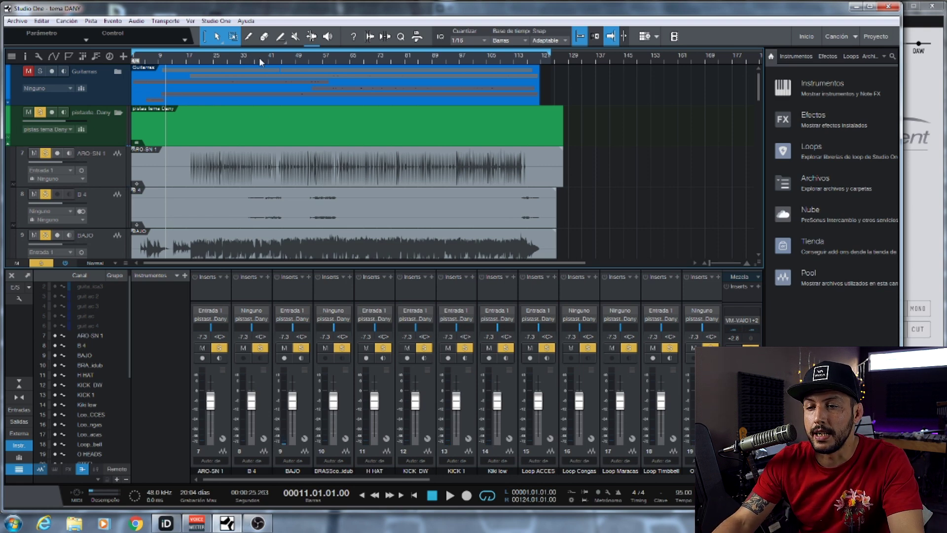
pyautogui.press('space')
pyautogui.click(298, 63)
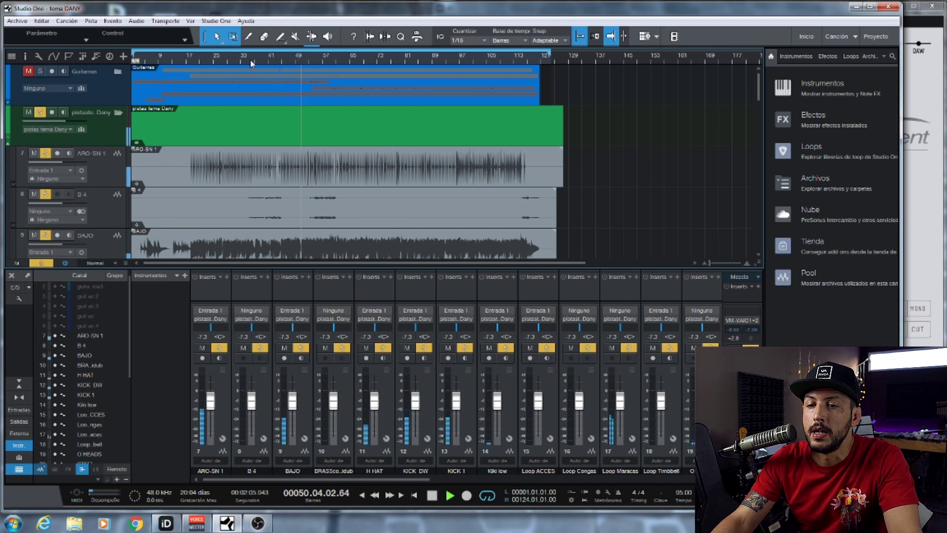
pyautogui.press('space')
# - Listen to the soloed backing tracks from around bar 30 and from around bar 36
pyautogui.click(230, 61)
pyautogui.press('space')
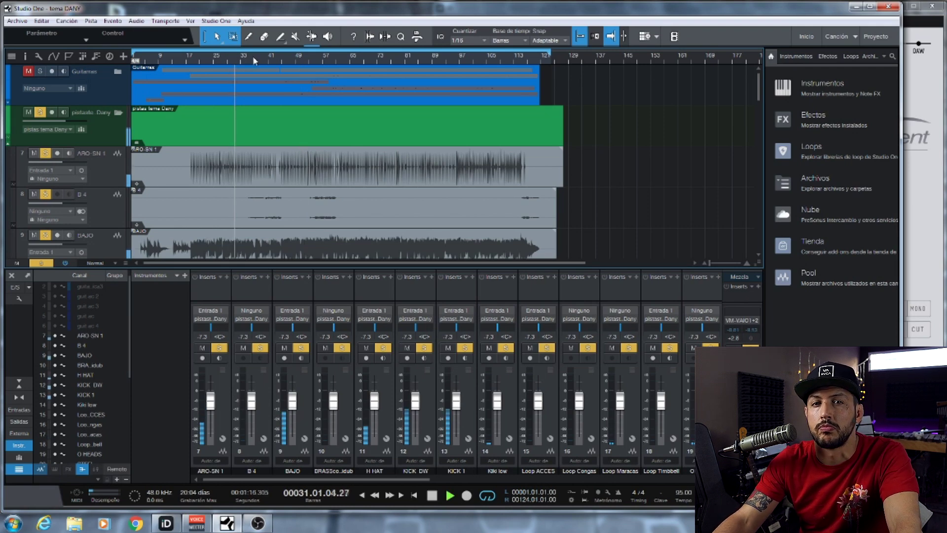
pyautogui.click(252, 56)
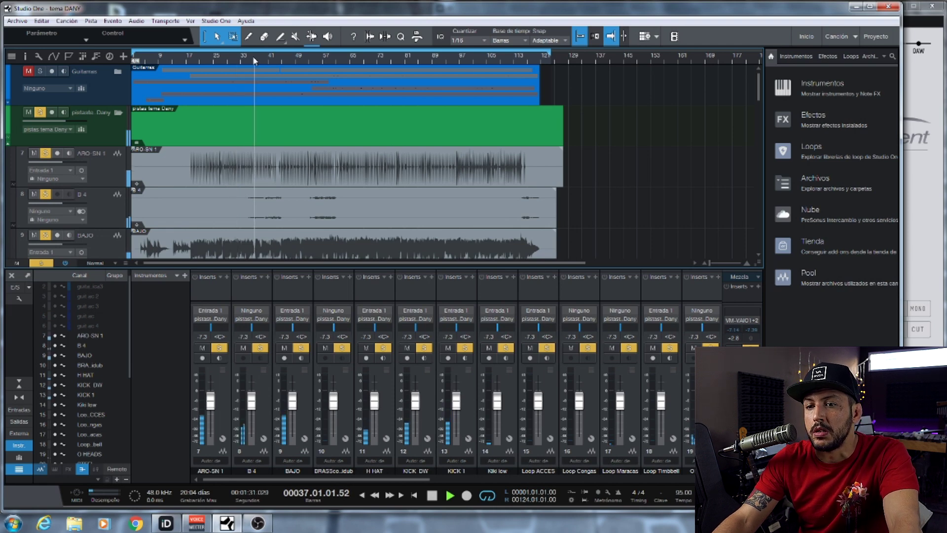
pyautogui.press('space')
# - Play the backing tracks from near the middle of the song, then replay them from bar 60
pyautogui.click(325, 59)
pyautogui.click(347, 57)
pyautogui.click(316, 57)
pyautogui.press('space')
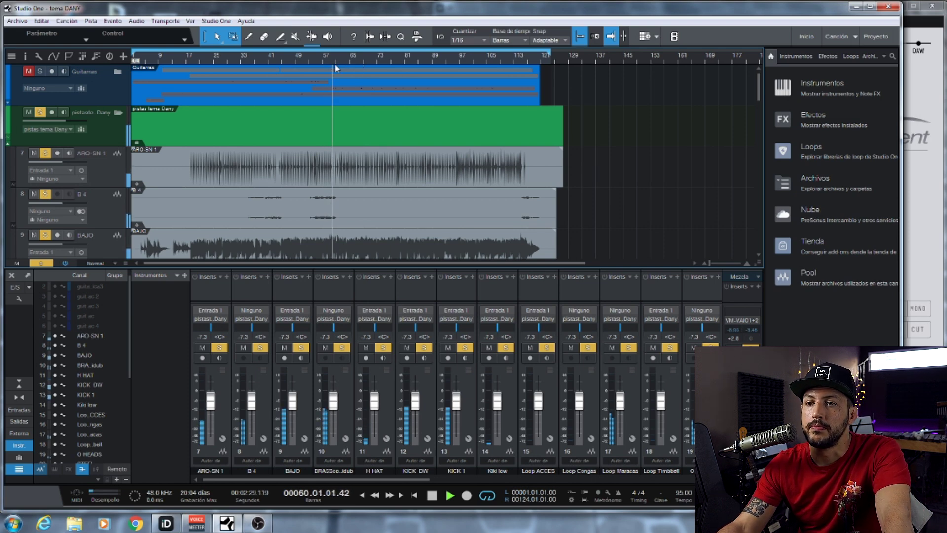
pyautogui.press('space')
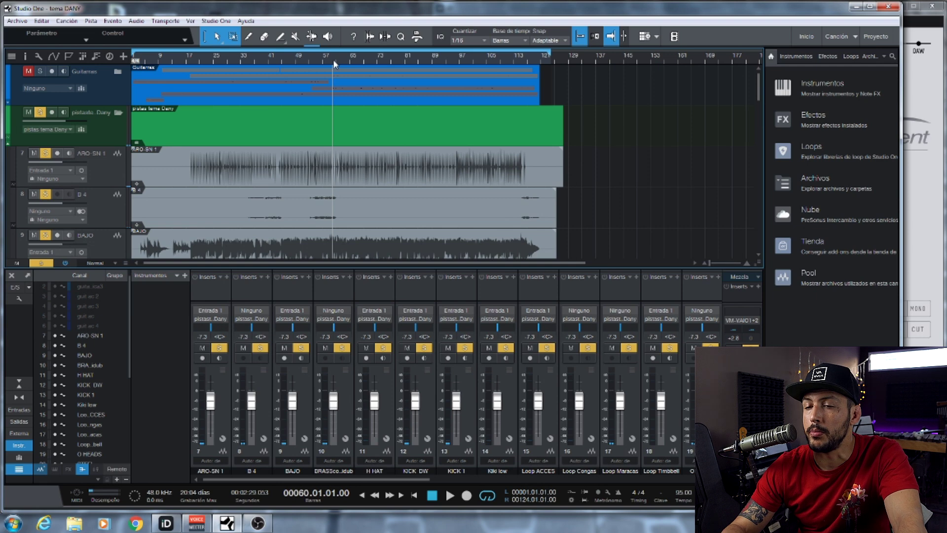
pyautogui.press('space')
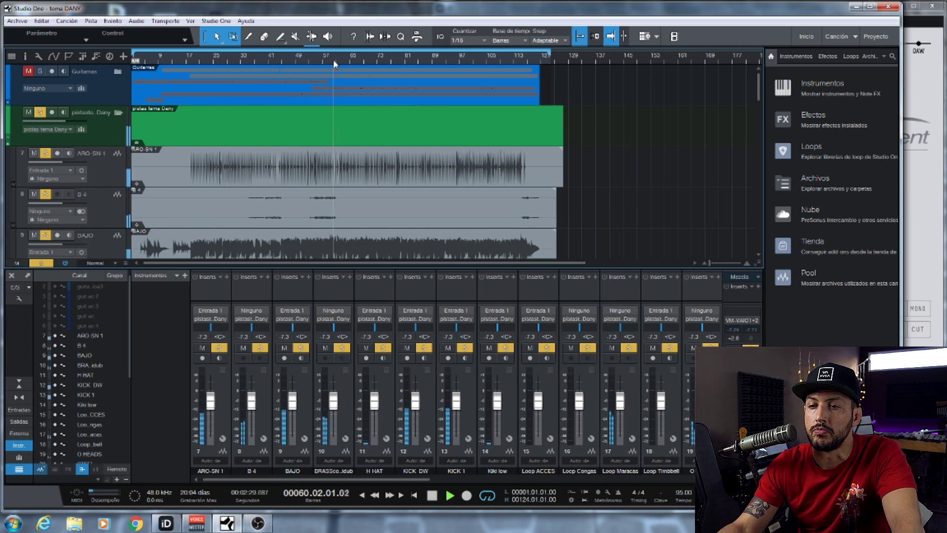
pyautogui.scroll(-1, 467, 176)
pyautogui.scroll(-1, 467, 176)
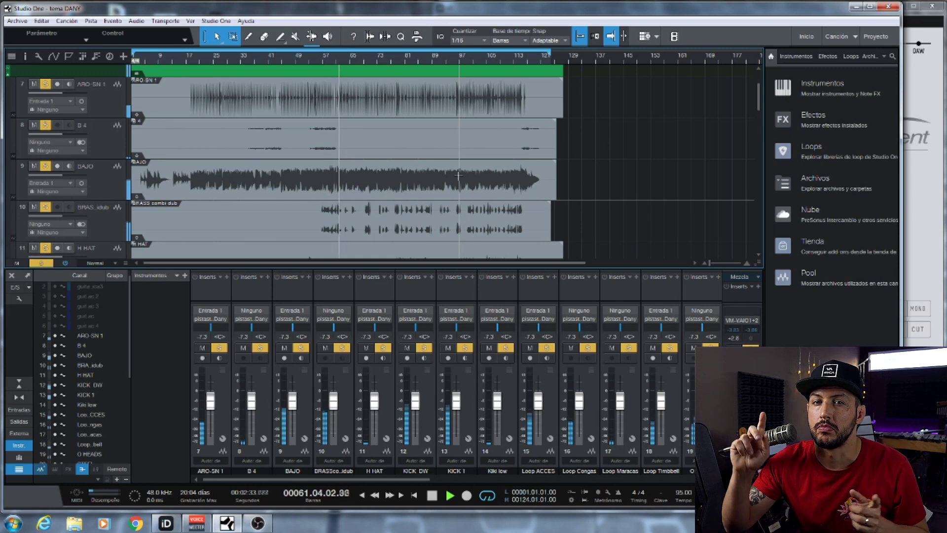
pyautogui.press('space')
# - Look through the individual backing tracks and clear the solo on all of them
pyautogui.scroll(-4, 302, 83)
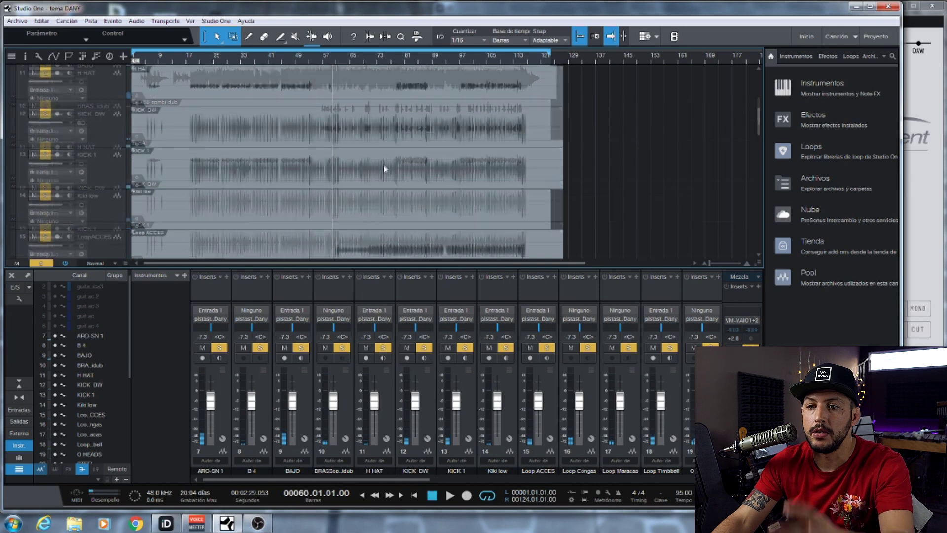
pyautogui.scroll(-5, 117, 213)
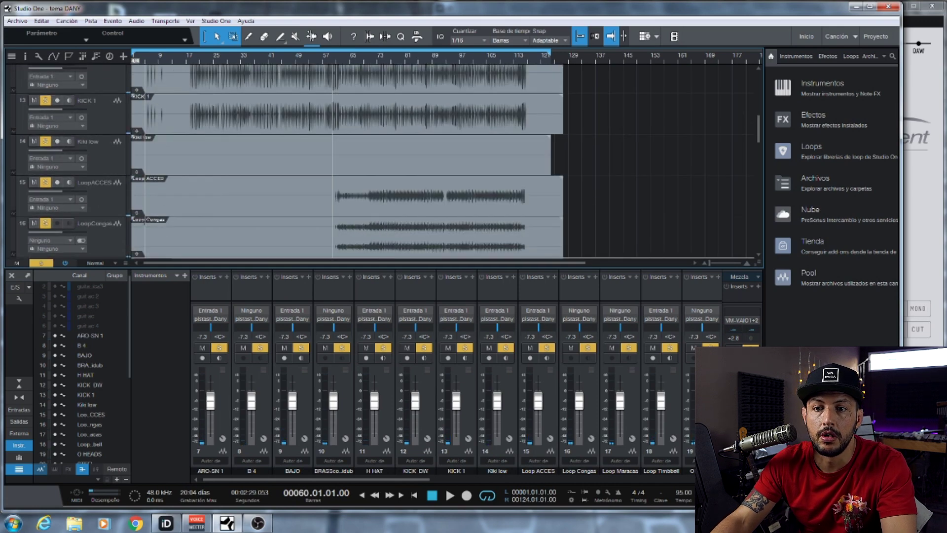
pyautogui.scroll(-1, 78, 200)
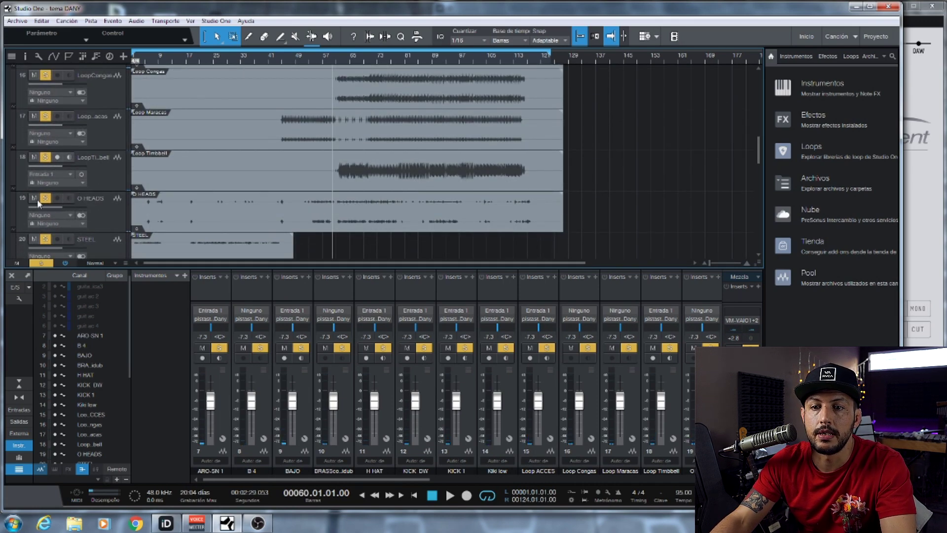
pyautogui.scroll(4, 74, 217)
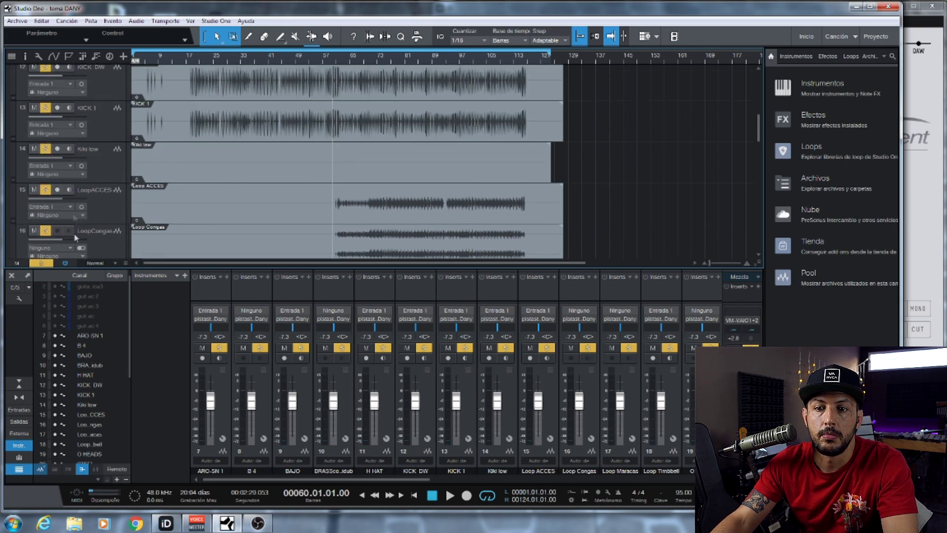
pyautogui.click(41, 263)
# - Solo the PAD SOFT, PAD CHARING, PANDERET-BELL and PIANO AC tracks while playing from bar 60
pyautogui.scroll(-5, 118, 234)
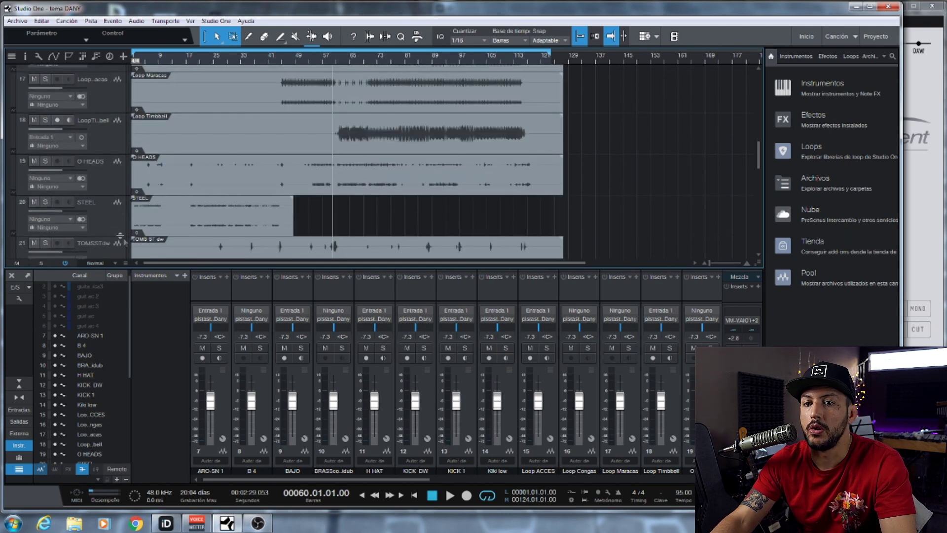
pyautogui.scroll(-7, 117, 235)
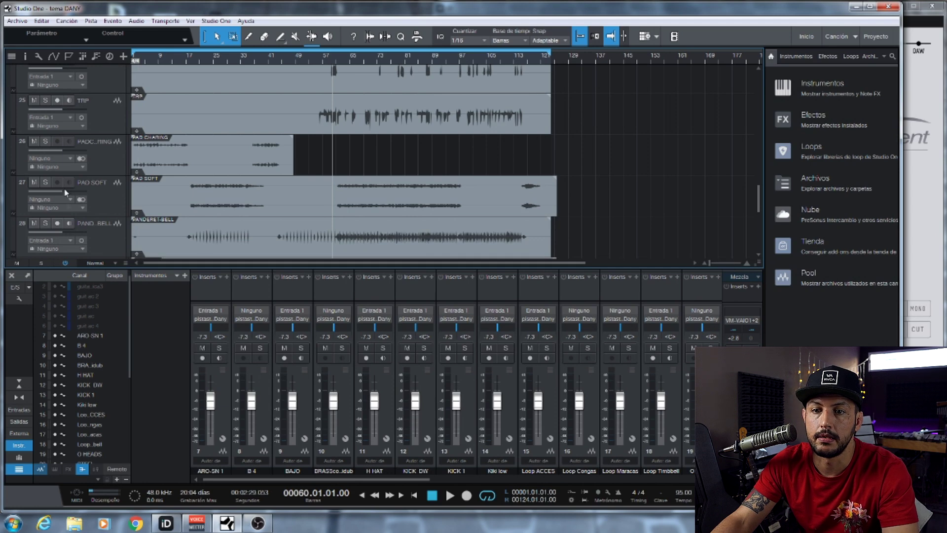
pyautogui.click(45, 182)
pyautogui.click(46, 142)
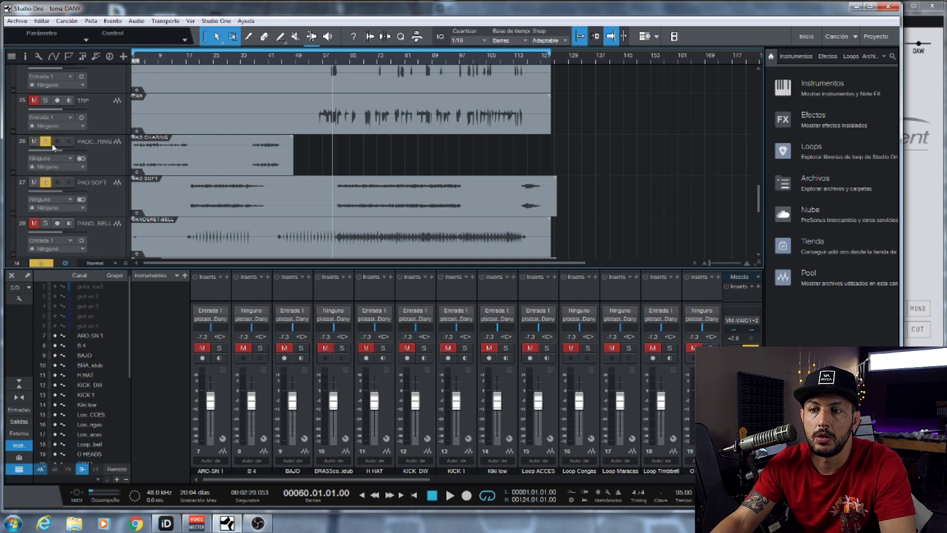
pyautogui.press('space')
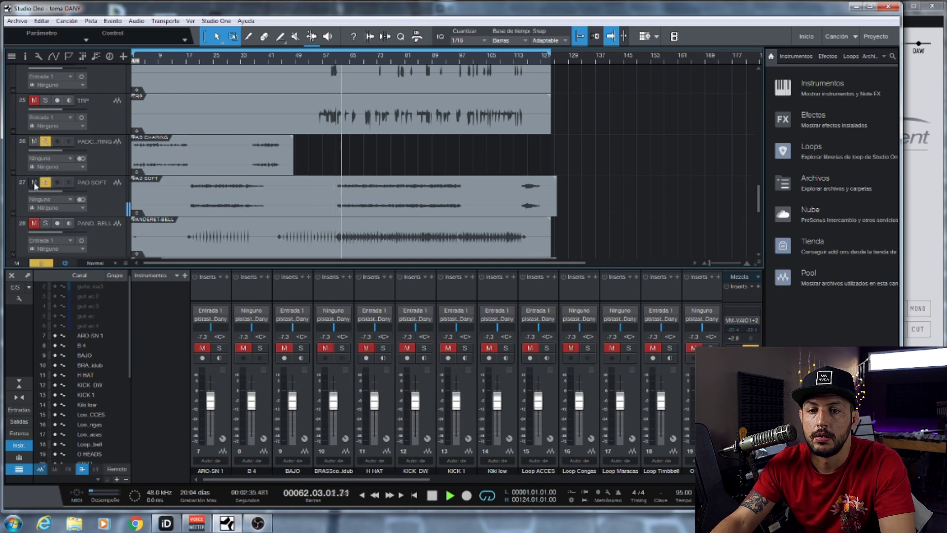
pyautogui.click(45, 224)
pyautogui.scroll(-1, 47, 226)
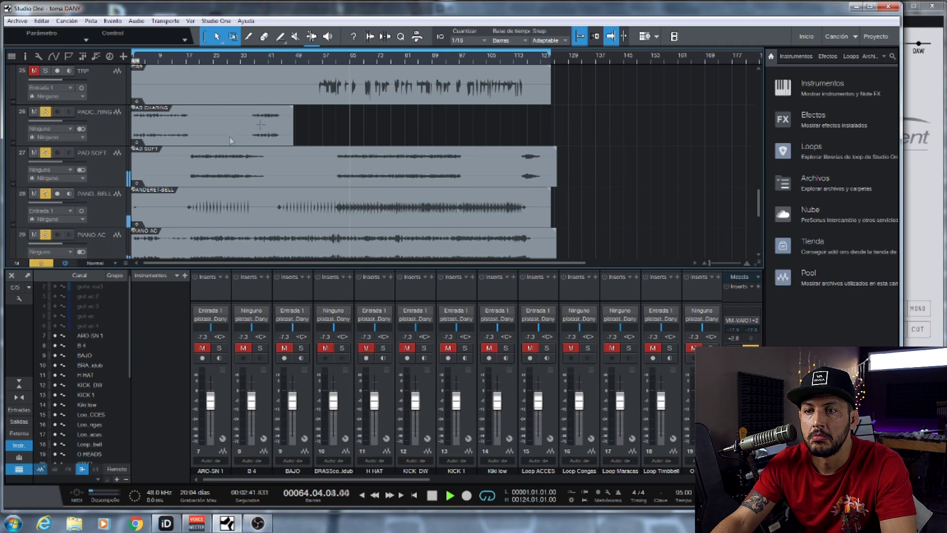
# - Replay the soloed pad, bell and piano tracks from bar 61
pyautogui.press('space')
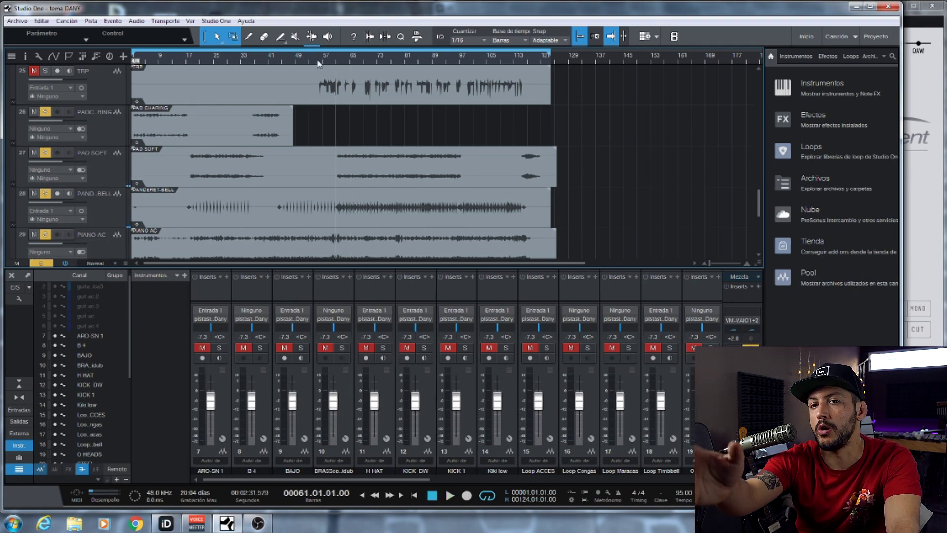
pyautogui.press('space')
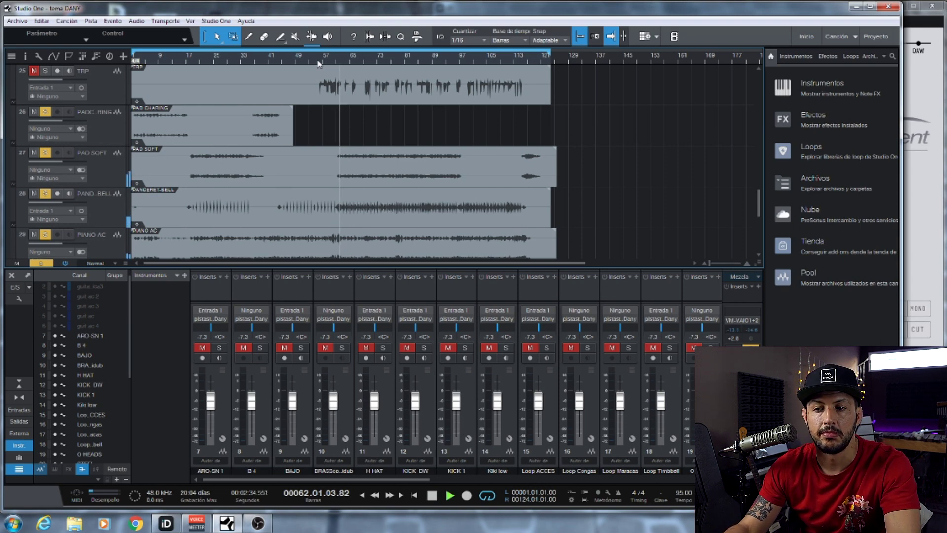
pyautogui.press('space')
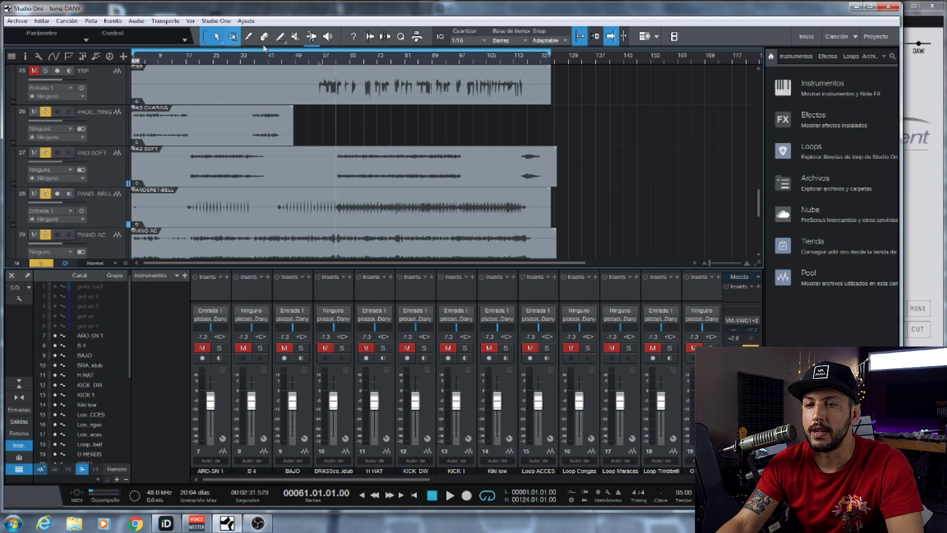
# - Clear all track solos and hide the mixing console
pyautogui.click(41, 263)
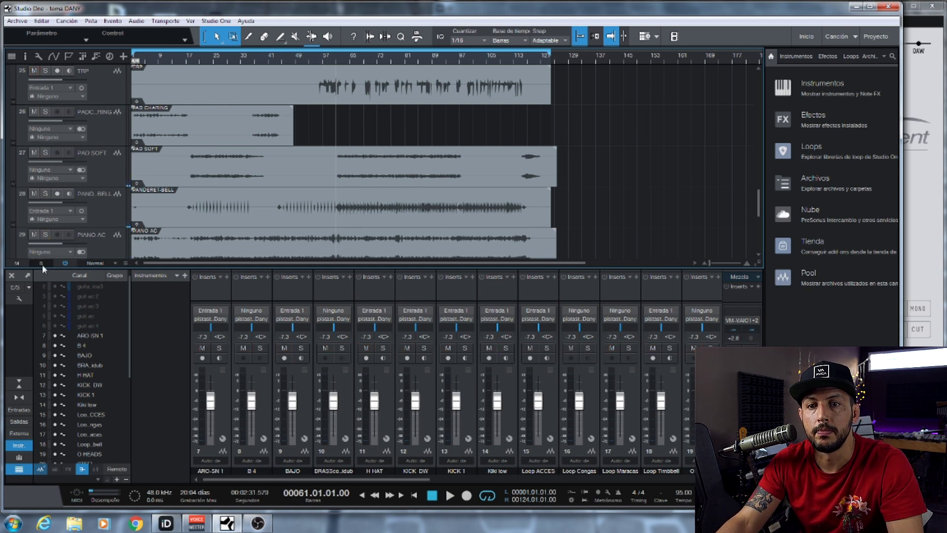
pyautogui.scroll(7, 46, 197)
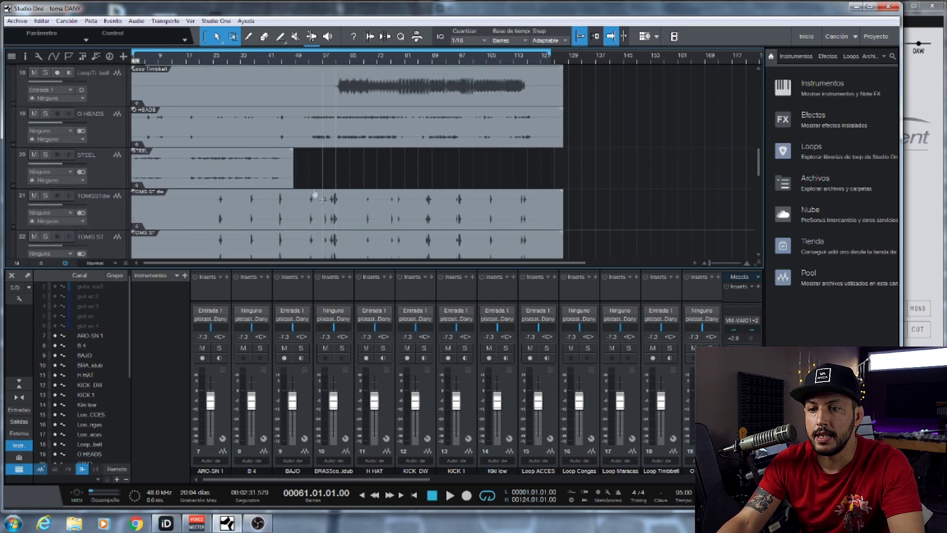
pyautogui.press('F3')
pyautogui.scroll(8, 127, 236)
# - Collapse the green backing-tracks folder and solo the whole folder
pyautogui.scroll(6, 127, 235)
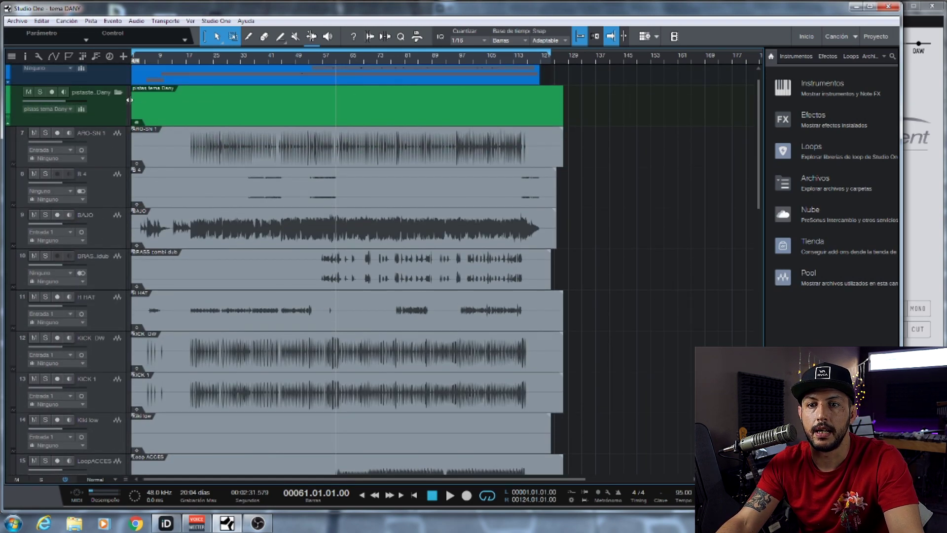
pyautogui.click(118, 93)
pyautogui.press('s')
# - Play the soloed backing-tracks folder from around bar 77, from bar 96 and from bar 115
pyautogui.click(393, 62)
pyautogui.press('space')
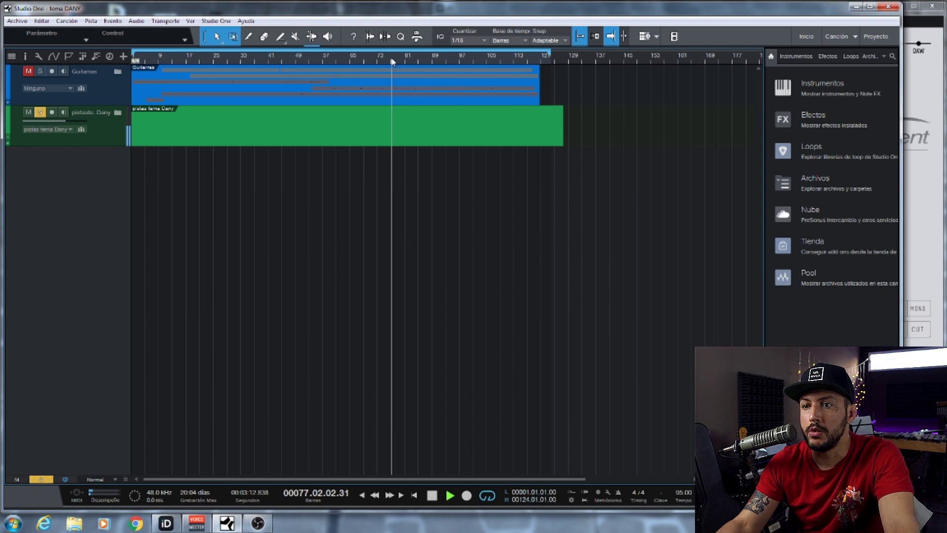
pyautogui.click(457, 57)
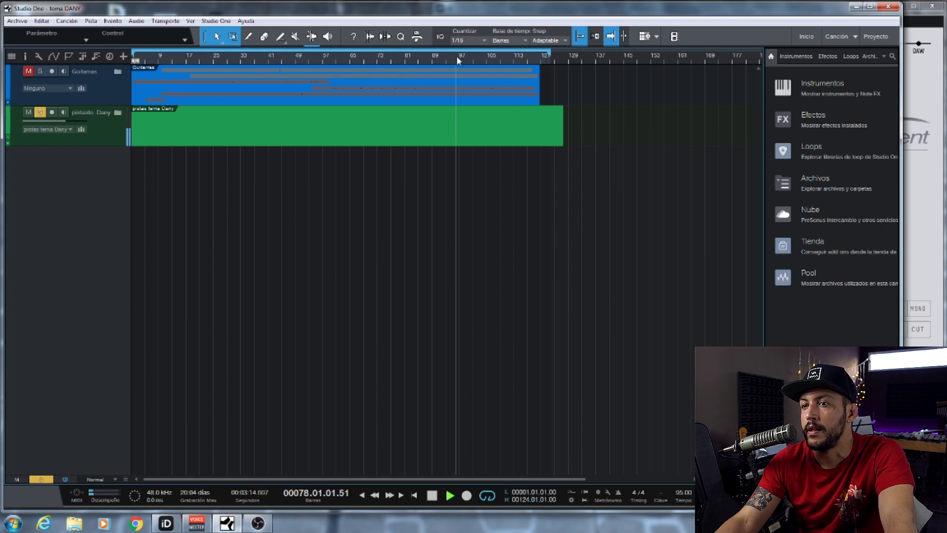
pyautogui.press('space')
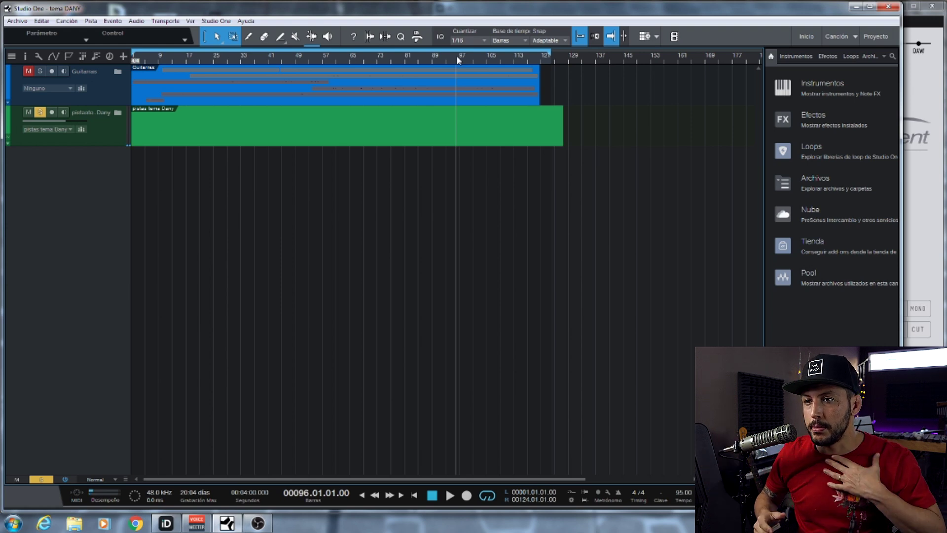
pyautogui.click(522, 58)
pyautogui.press('space')
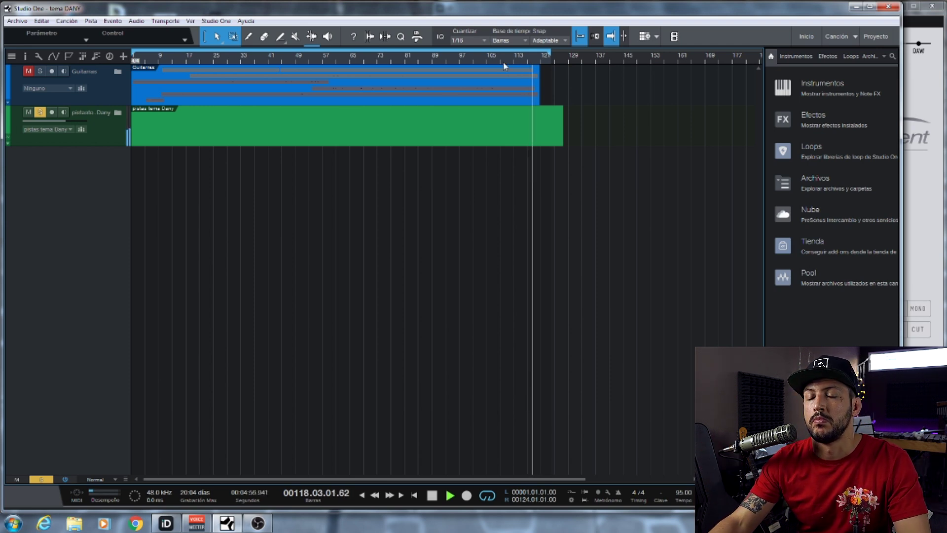
pyautogui.press('space')
# - Switch the solo from the backing-tracks folder to guit ac, guit ac 2, guit ac 3 and guit ac 4 inside the Guitarras folder
pyautogui.click(40, 112)
pyautogui.click(117, 71)
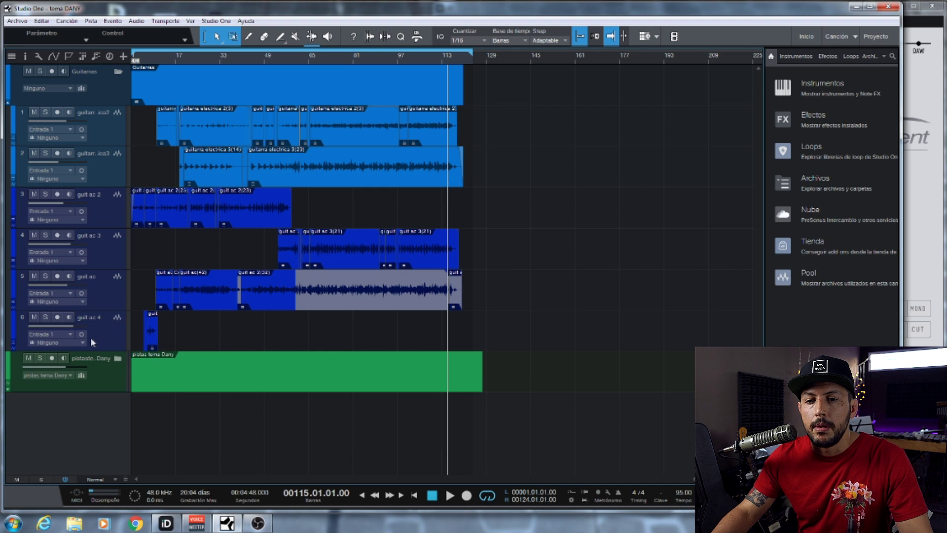
pyautogui.click(45, 317)
pyautogui.click(46, 276)
pyautogui.click(45, 236)
pyautogui.click(45, 194)
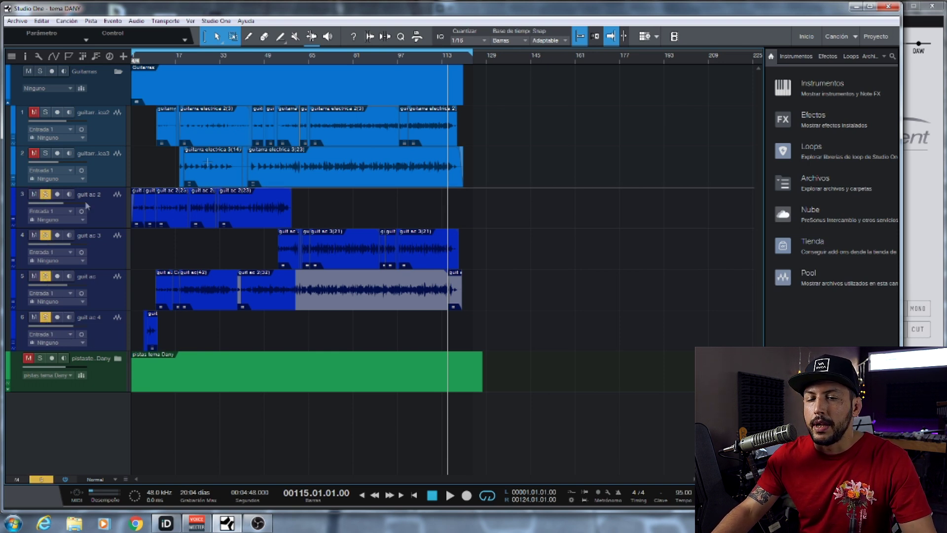
# - Play the soloed acoustic guitar tracks from bar 5 in the song's intro
pyautogui.click(133, 57)
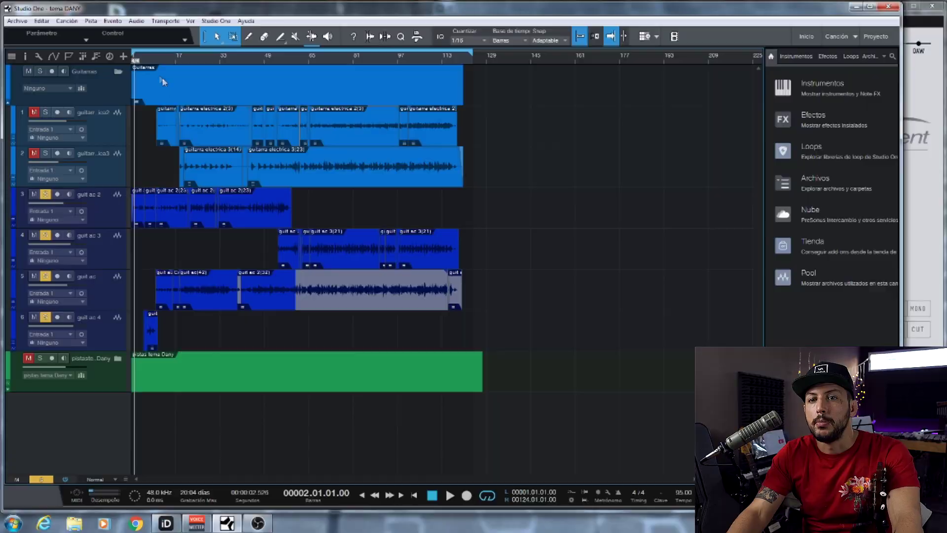
pyautogui.moveTo(146, 59)
pyautogui.mouseDown()
pyautogui.moveTo(182, 80)
pyautogui.moveTo(266, 74)
pyautogui.moveTo(161, 60)
pyautogui.mouseUp()
pyautogui.press('space')
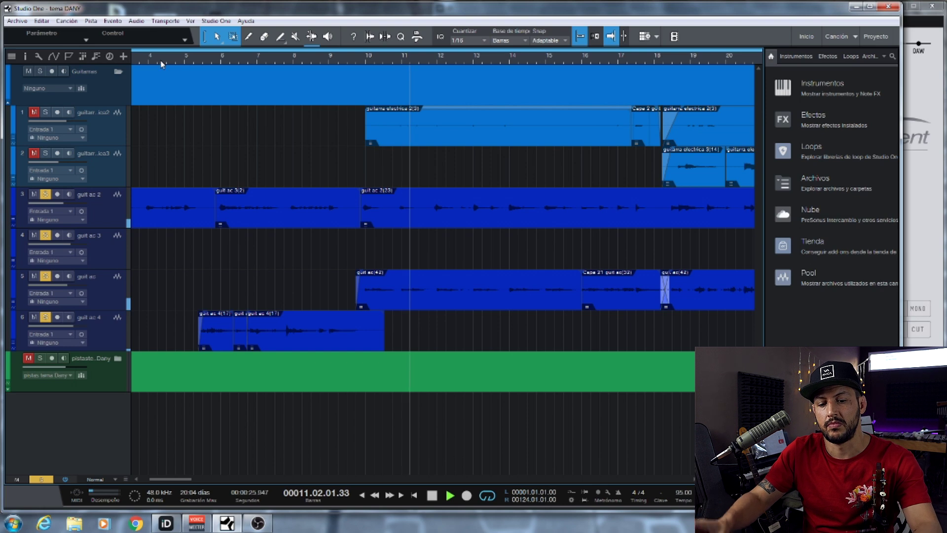
pyautogui.press('space')
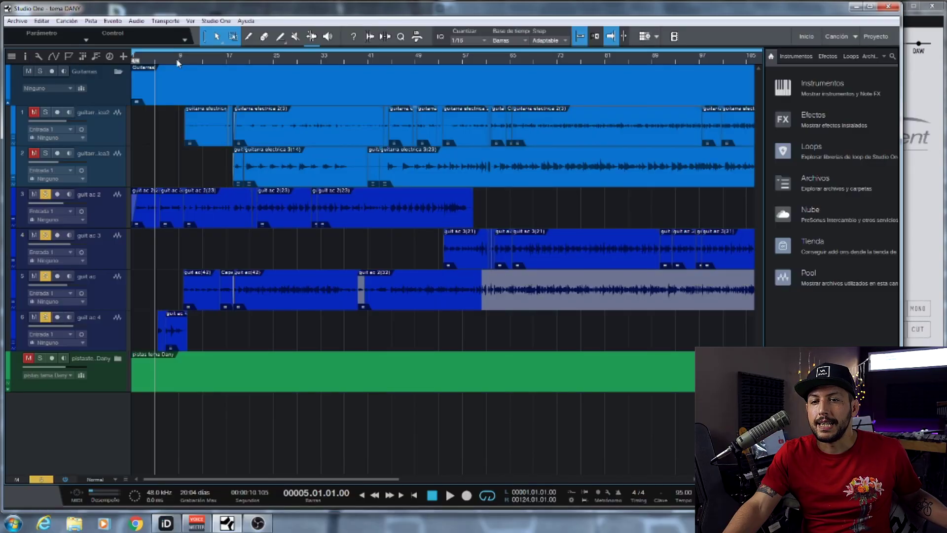
# - Show the full song arrangement again and move the playback position to bar 8
pyautogui.moveTo(176, 59); pyautogui.dragTo(183, 45)
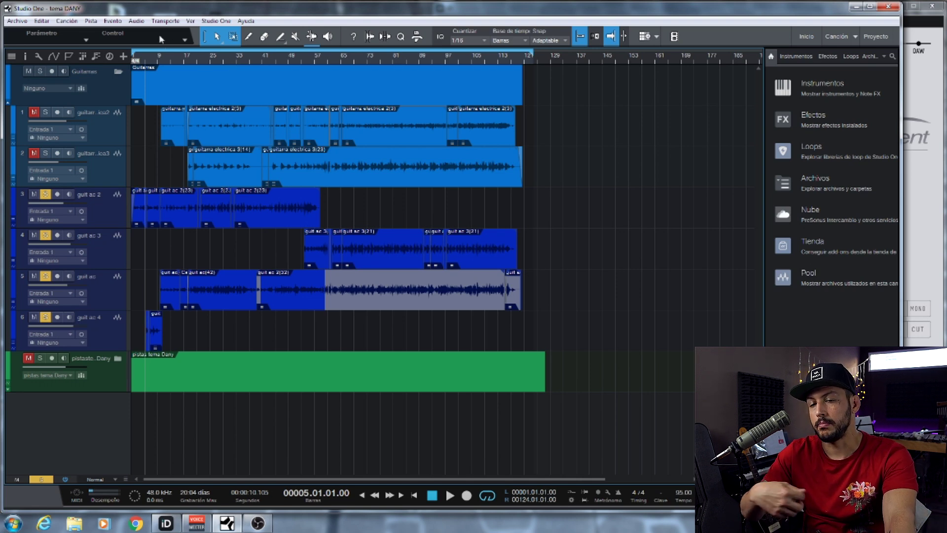
pyautogui.click(155, 62)
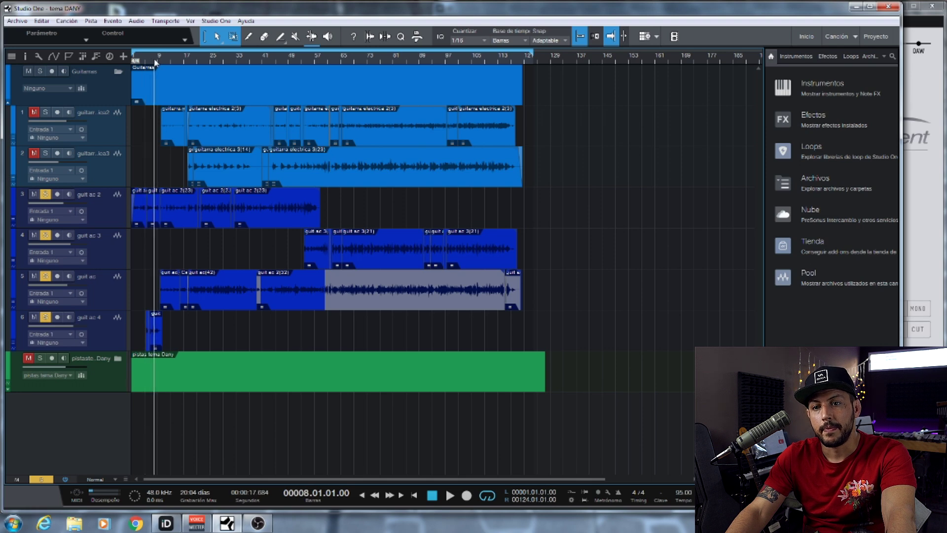
# - Play from bar 9 and add the guitarra electrica 2 track to the soloed acoustic guitars
pyautogui.press('e')
pyautogui.press('space')
pyautogui.click(33, 112)
pyautogui.click(45, 112)
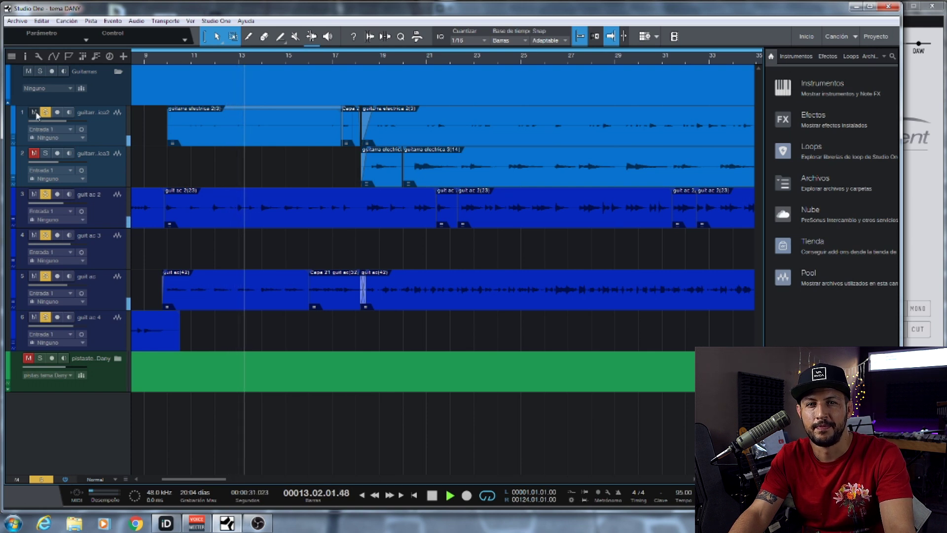
pyautogui.press('space')
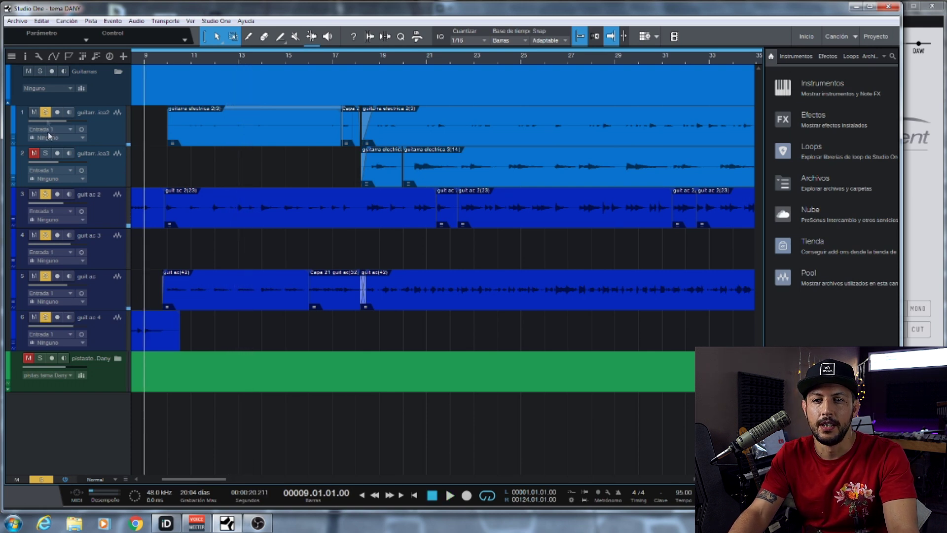
# - Add the backing-tracks folder, guitarra electrica 3 and the Guitarras folder to the solo while playing from bar 9
pyautogui.click(27, 360)
pyautogui.click(40, 357)
pyautogui.press('space')
pyautogui.click(33, 153)
pyautogui.click(39, 72)
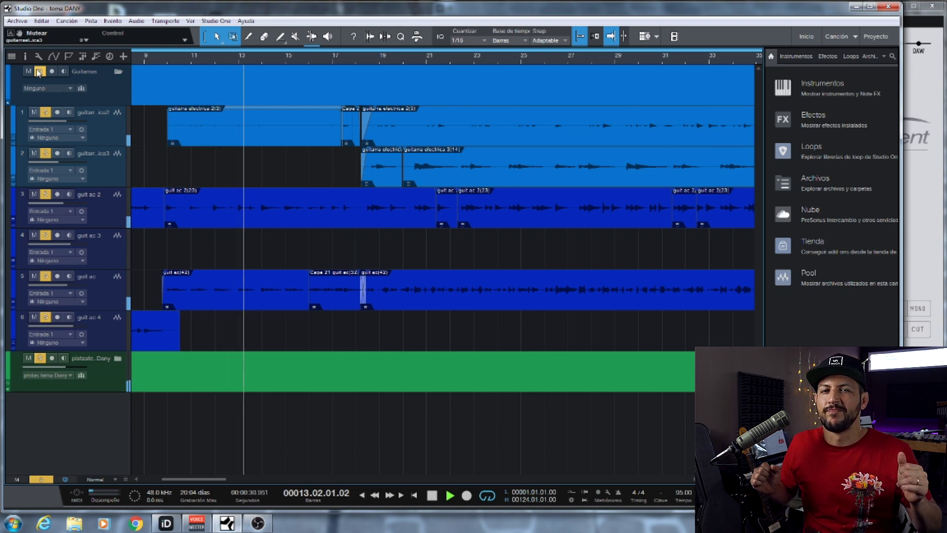
pyautogui.press('space')
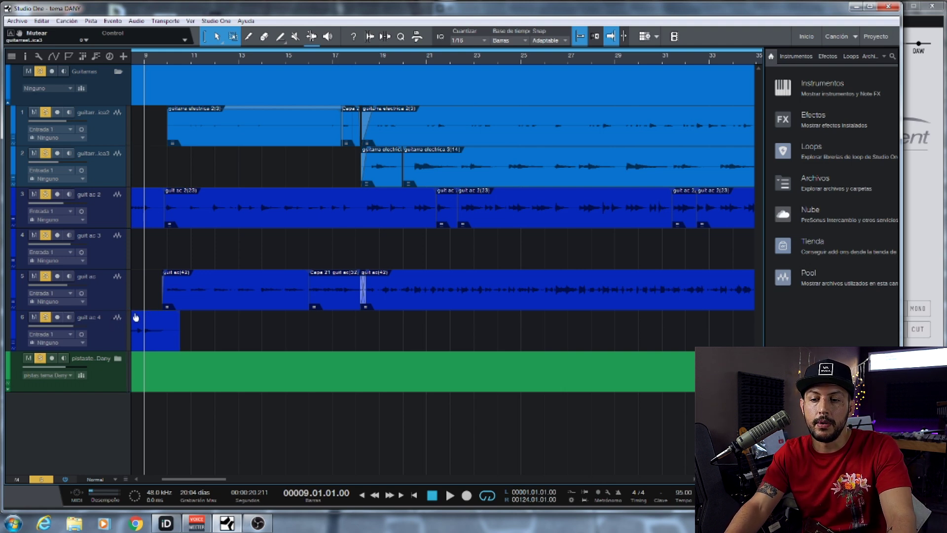
# - Show the mixer console and enlarge it so the guitar channels' inserts and sends are visible
pyautogui.press('F3')
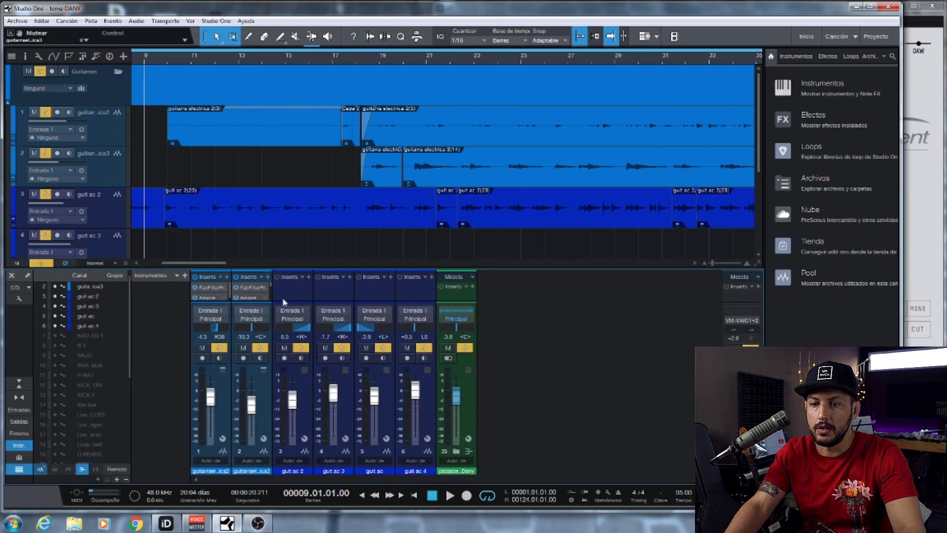
pyautogui.click(295, 298)
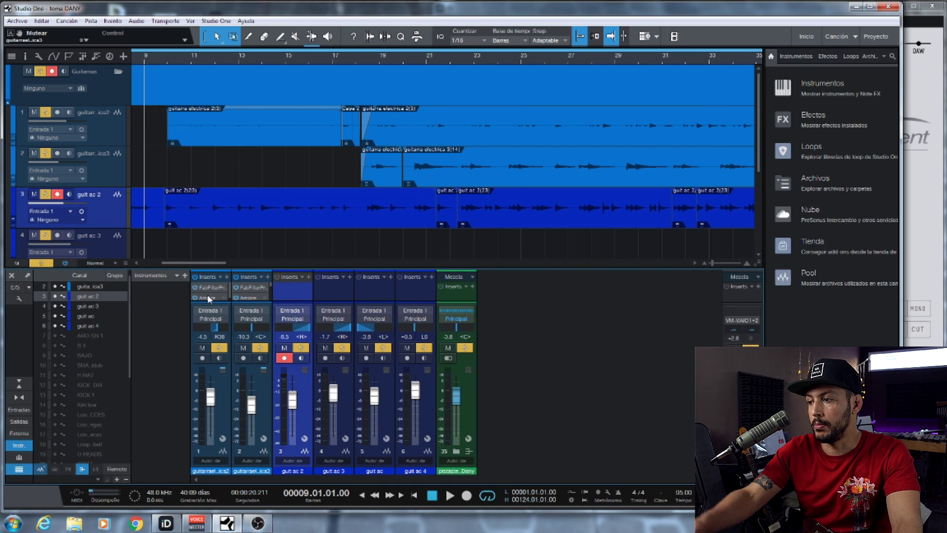
pyautogui.click(325, 295)
pyautogui.moveTo(339, 269); pyautogui.dragTo(344, 157)
pyautogui.click(246, 195)
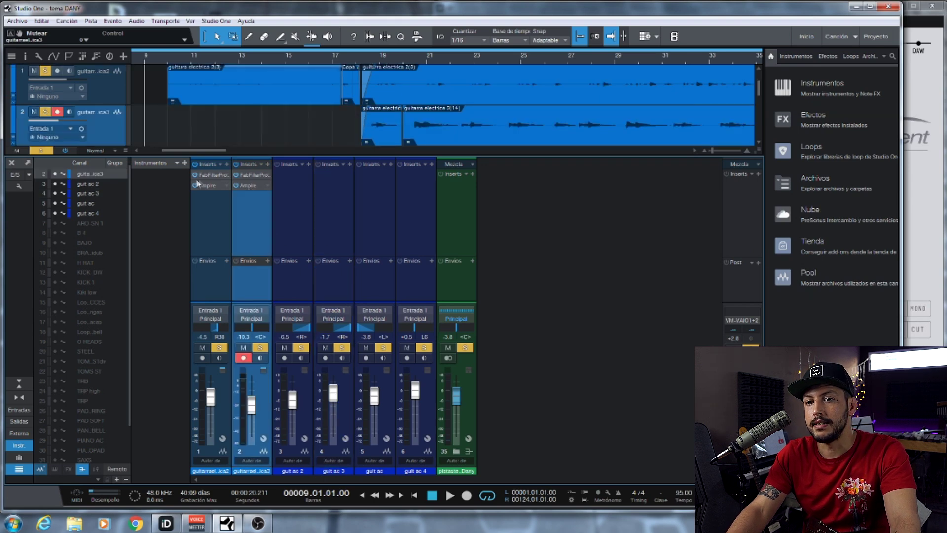
# - Examine the FabFilter Pro-Q 3 and Ampire inserts on the guitarra electrica 2 channel, closing each one after viewing
pyautogui.doubleClick(214, 176)
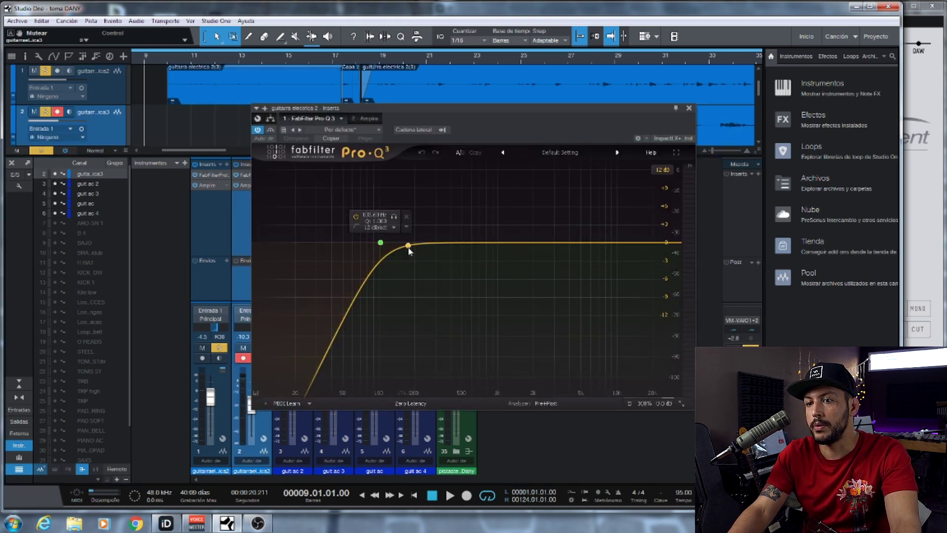
pyautogui.click(689, 107)
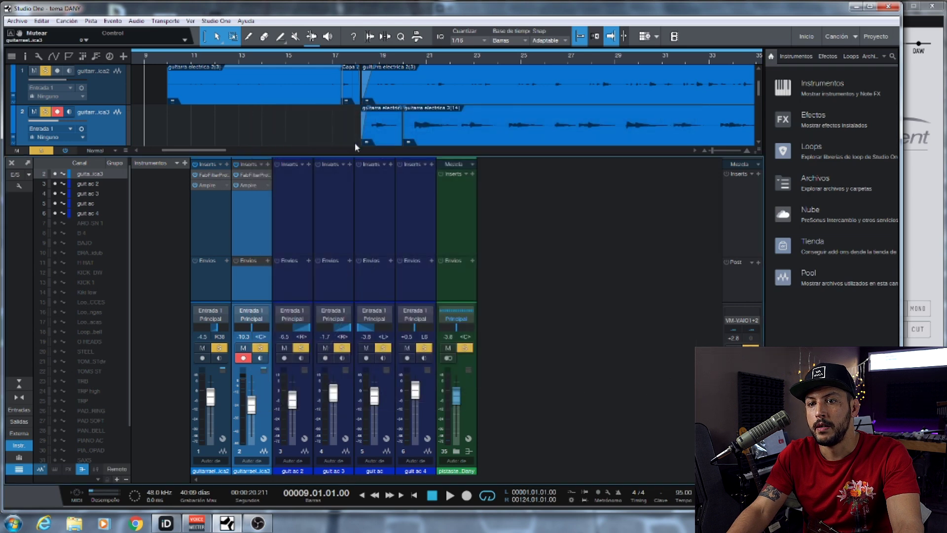
pyautogui.doubleClick(222, 186)
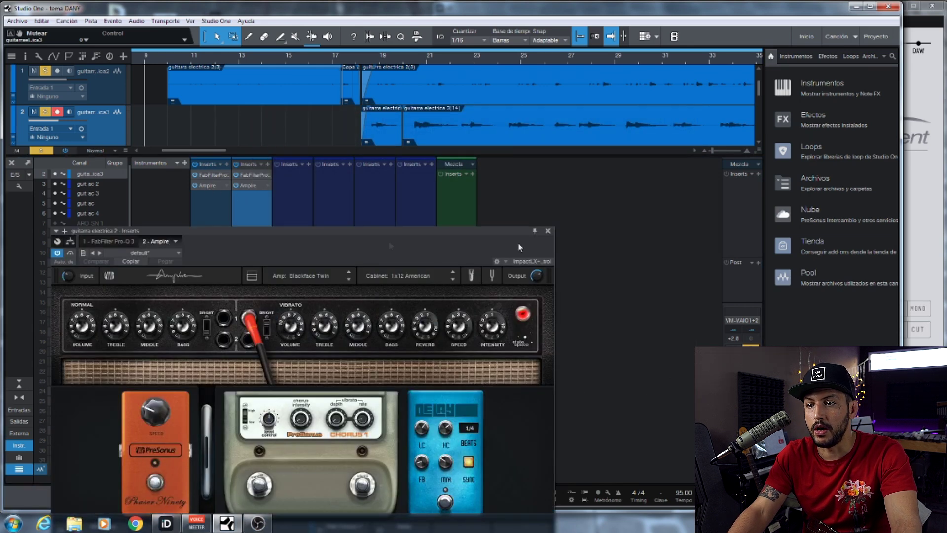
pyautogui.click(548, 231)
# - Clear the current solos and solo guit ac 2, guit ac 3, guit ac and guit ac 4 one by one during playback from bar 9
pyautogui.press('Down')
pyautogui.press('Down')
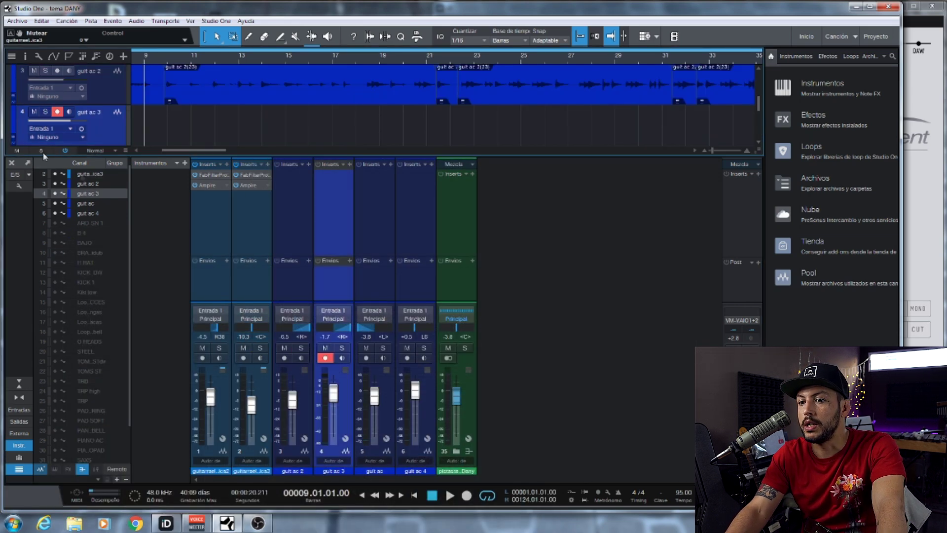
pyautogui.scroll(1, 115, 218)
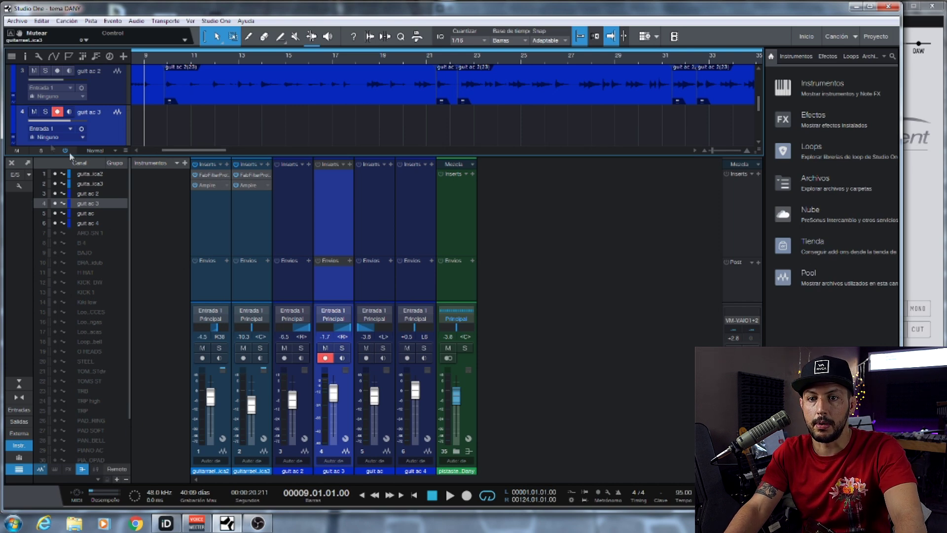
pyautogui.click(46, 72)
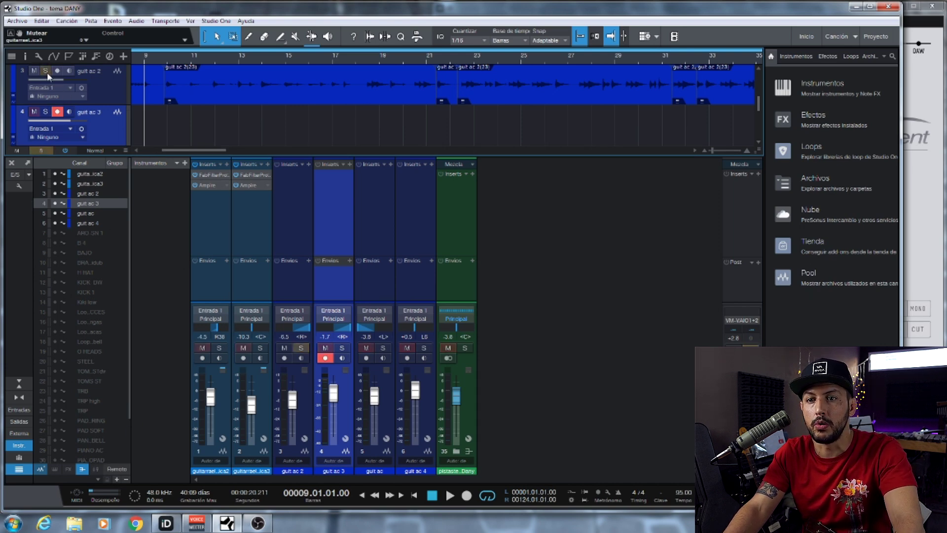
pyautogui.press('space')
pyautogui.click(45, 113)
pyautogui.scroll(-1, 44, 117)
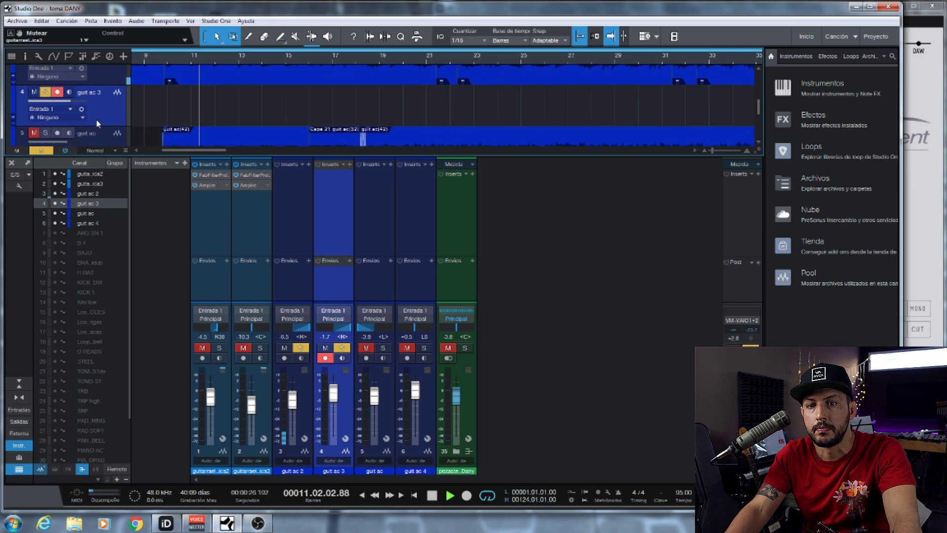
pyautogui.click(45, 120)
pyautogui.scroll(-1, 45, 120)
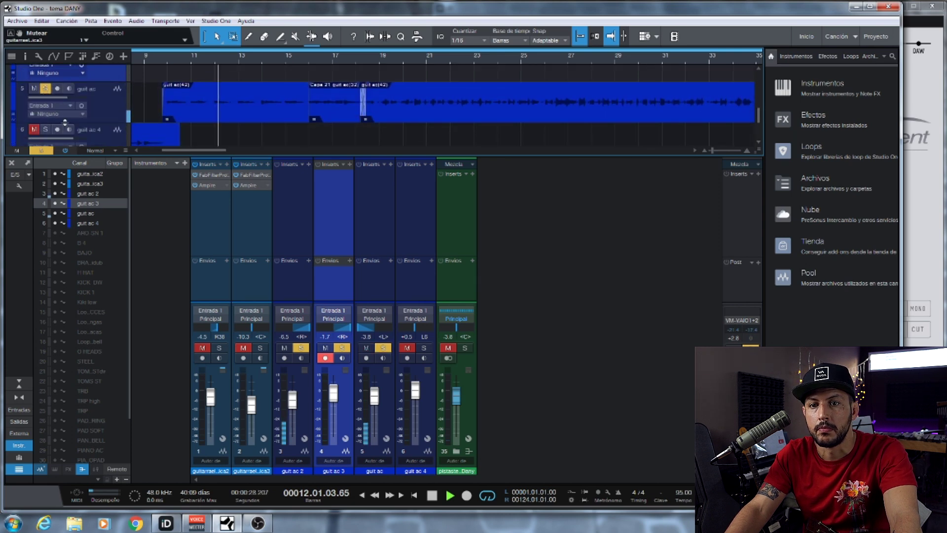
pyautogui.click(45, 129)
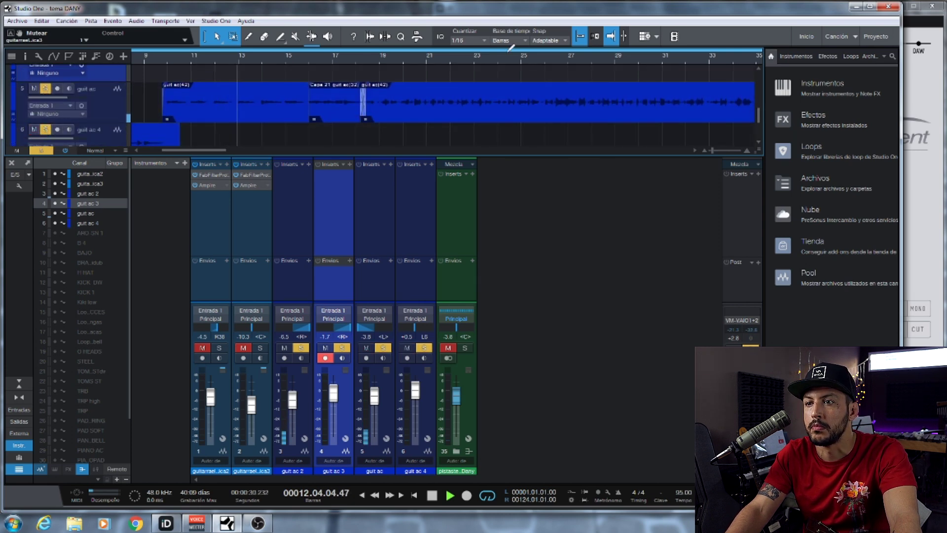
# - Play the soloed acoustic guitar tracks from bar 24
pyautogui.moveTo(497, 57); pyautogui.dragTo(226, 58)
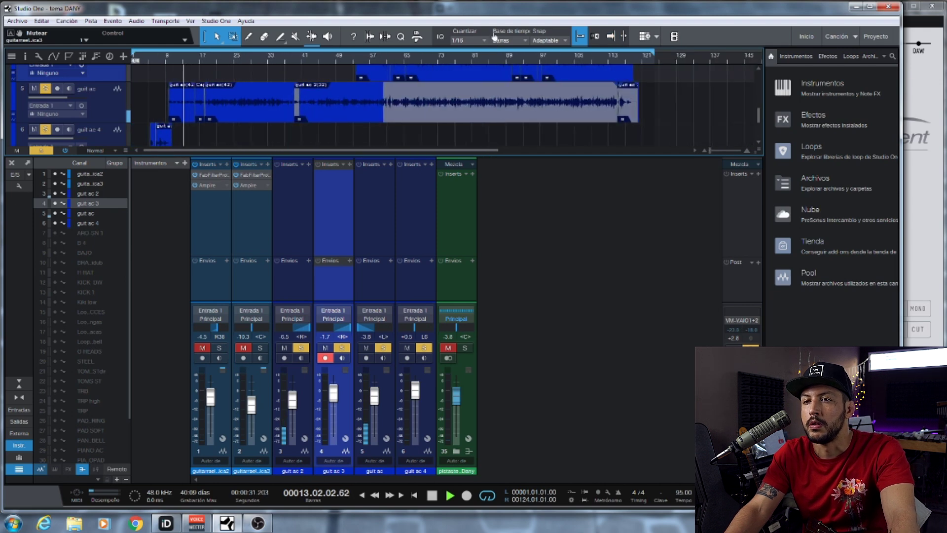
pyautogui.click(228, 59)
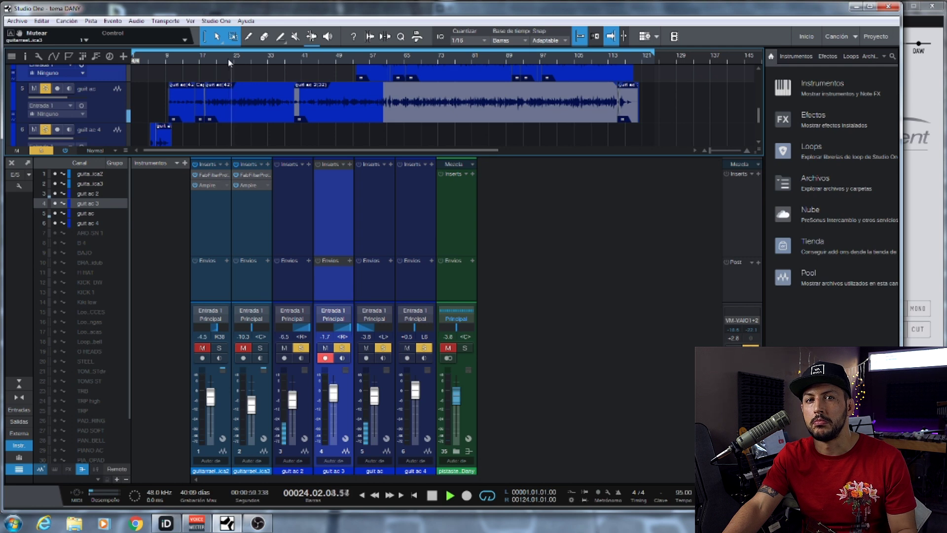
pyautogui.press('space')
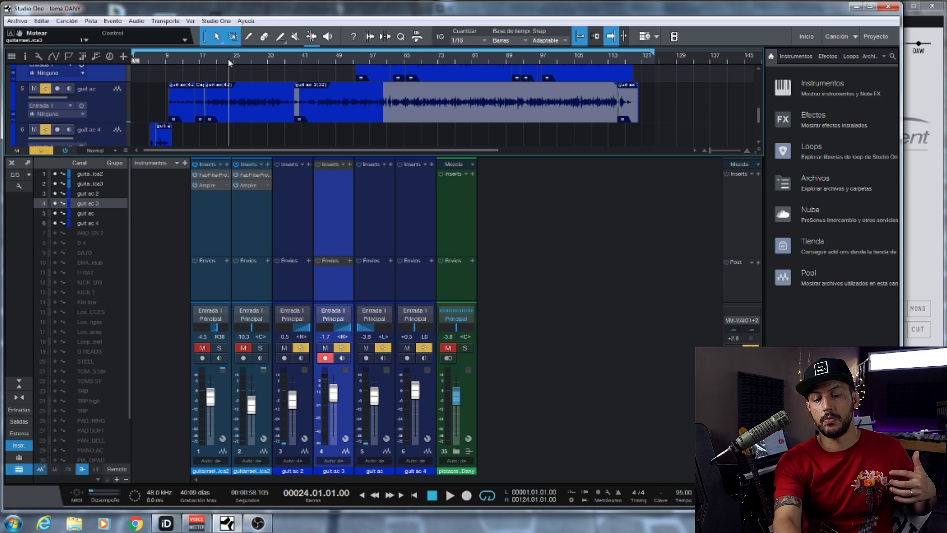
pyautogui.press('space')
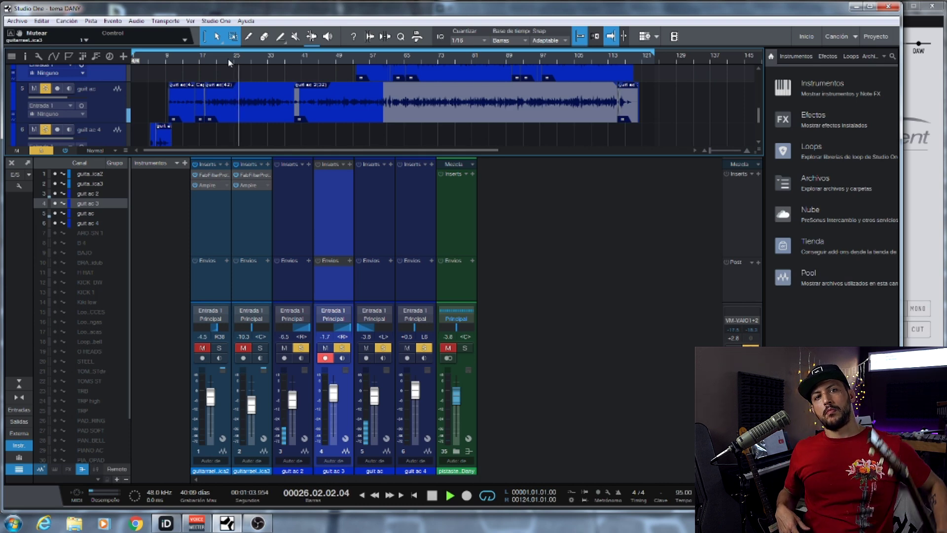
pyautogui.press('space')
# - Clear all solos, play the full mix from bar 24 and raise the guitarra electrica 2 volume to about +2.6 dB
pyautogui.scroll(2, 183, 101)
pyautogui.scroll(1, 183, 101)
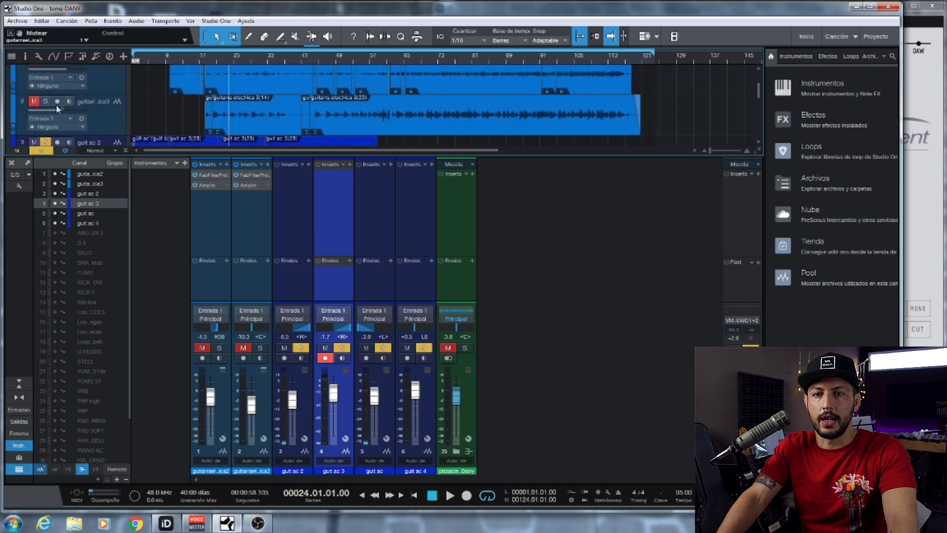
pyautogui.click(45, 143)
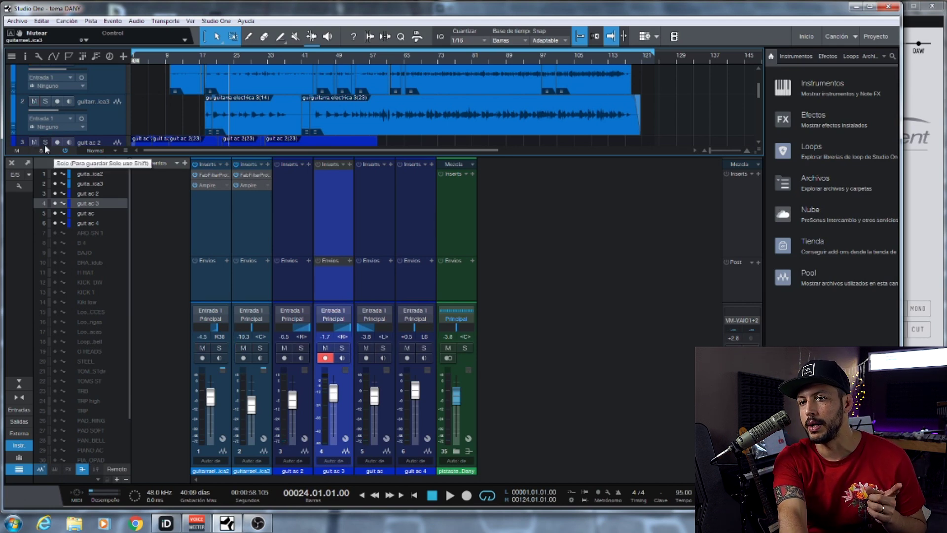
pyautogui.press('space')
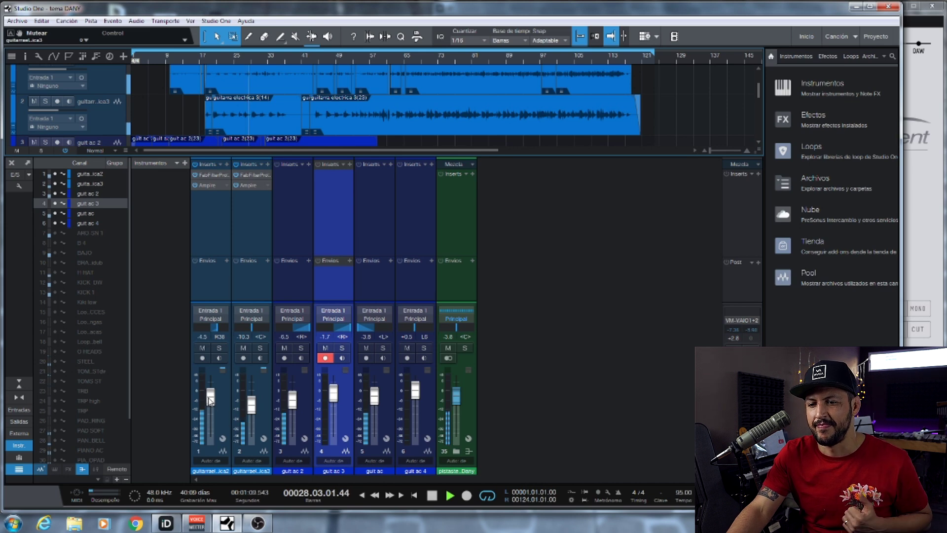
pyautogui.moveTo(210, 399); pyautogui.dragTo(213, 392)
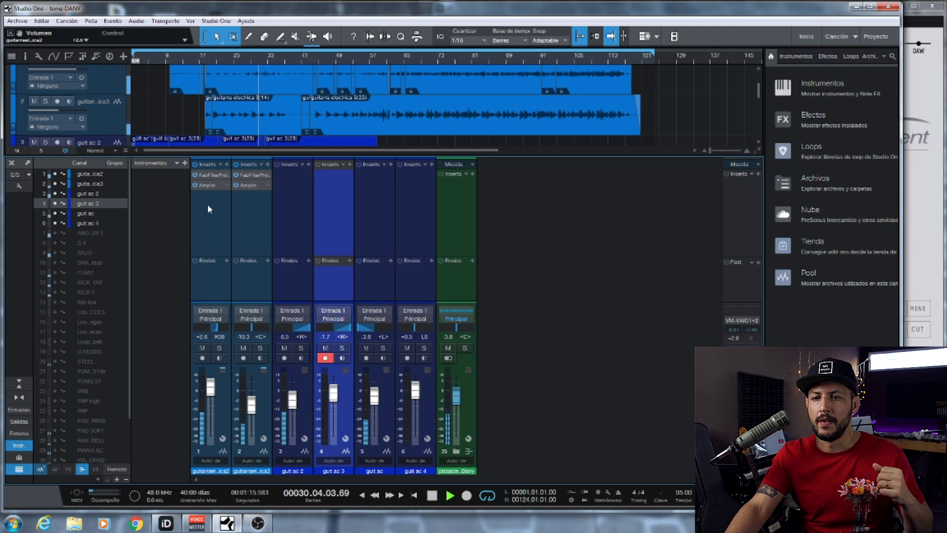
# - Turn on the chorus effect in the Ampire insert of guitarra electrica 2, close the plug-in and stop playback
pyautogui.click(206, 186)
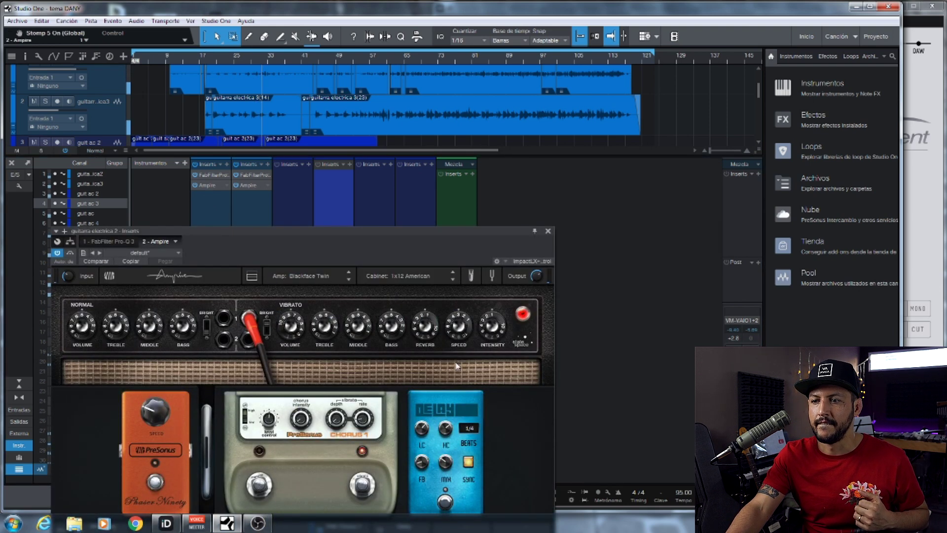
pyautogui.click(548, 231)
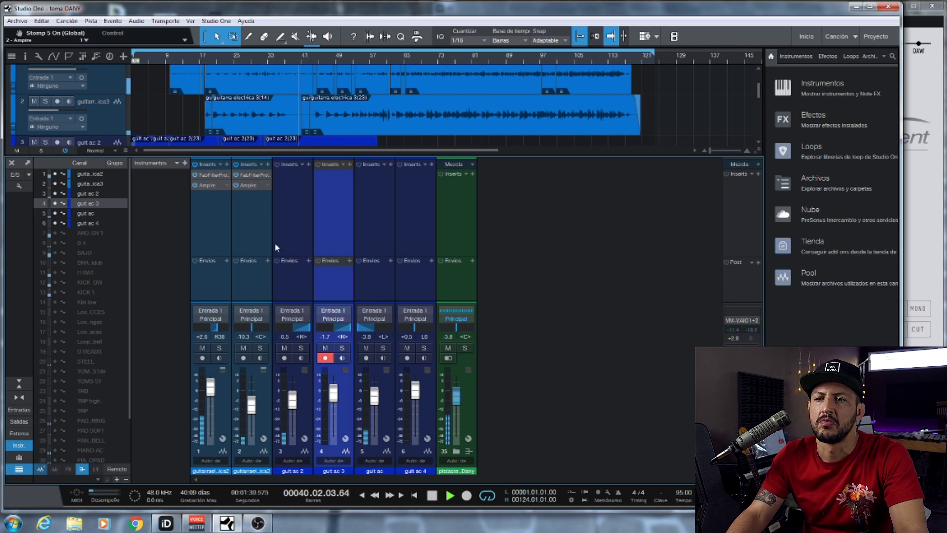
pyautogui.press('space')
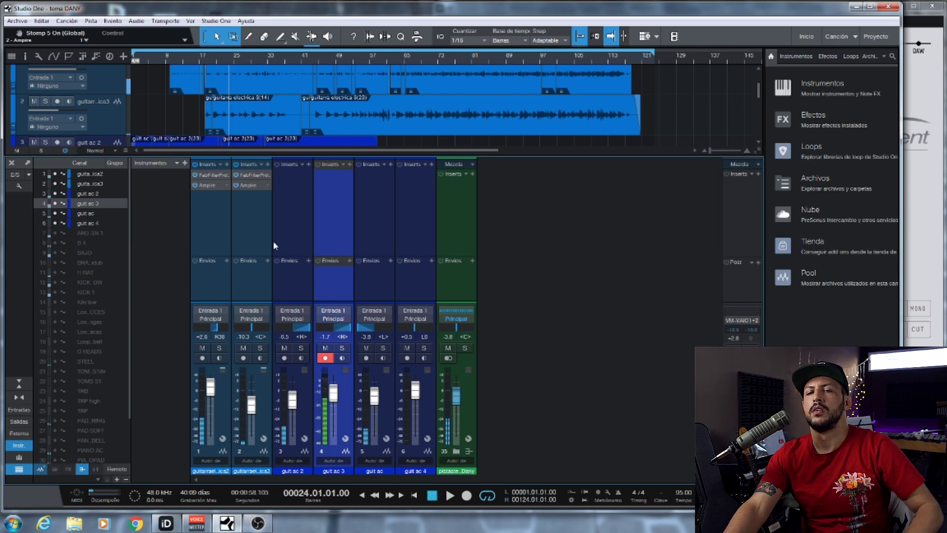
# - Solo both electric guitars together with guit ac 2, guit ac 3 and guit ac, and play them from bar 24
pyautogui.press('s')
pyautogui.scroll(-1, 108, 108)
pyautogui.click(46, 113)
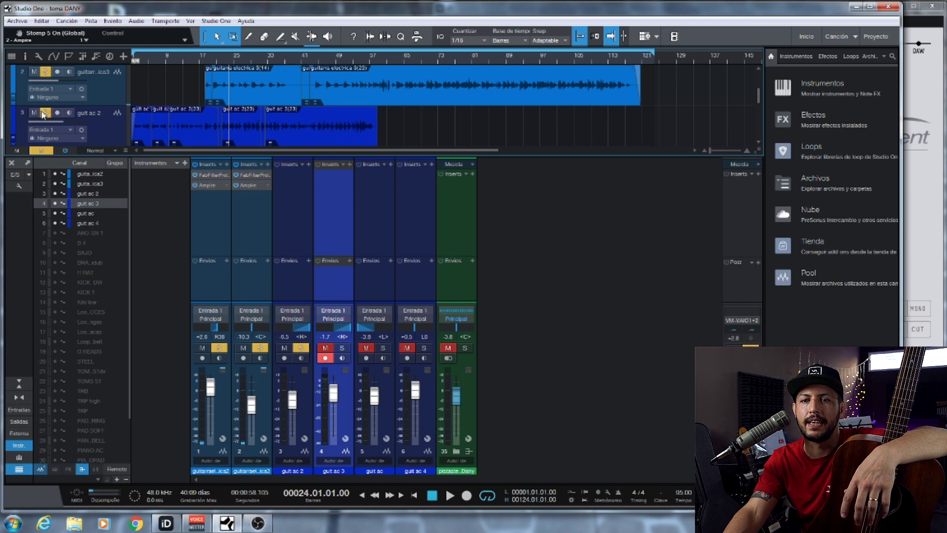
pyautogui.scroll(-1, 49, 117)
pyautogui.click(48, 118)
pyautogui.scroll(-1, 49, 120)
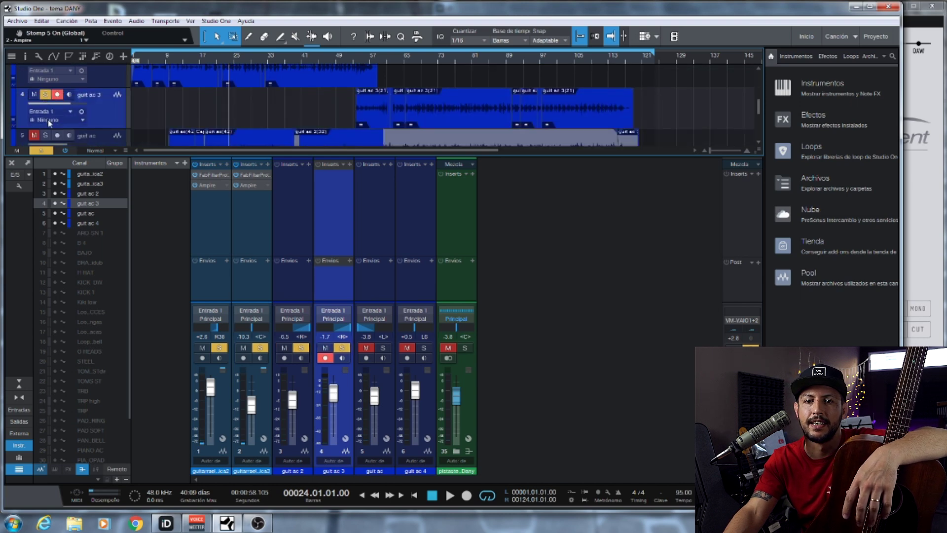
pyautogui.click(46, 136)
pyautogui.scroll(2, 59, 133)
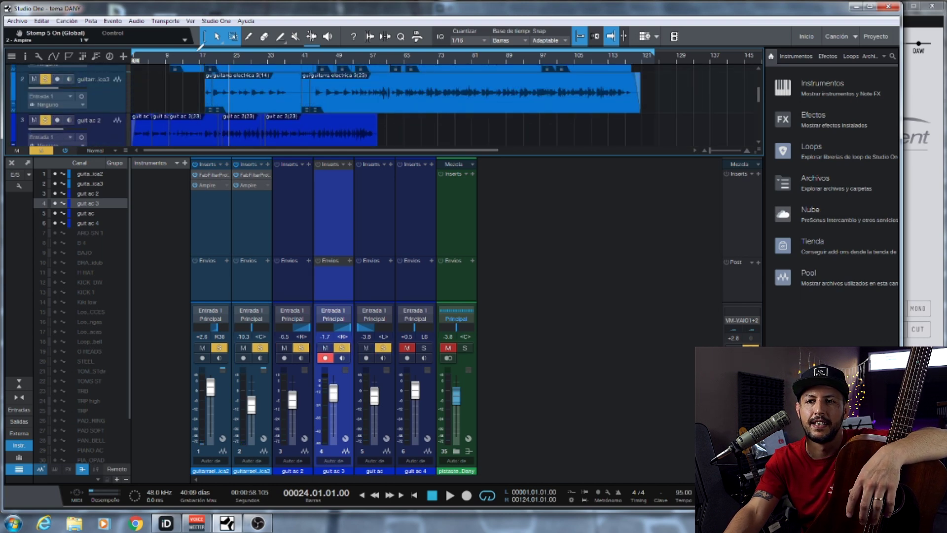
pyautogui.press('space')
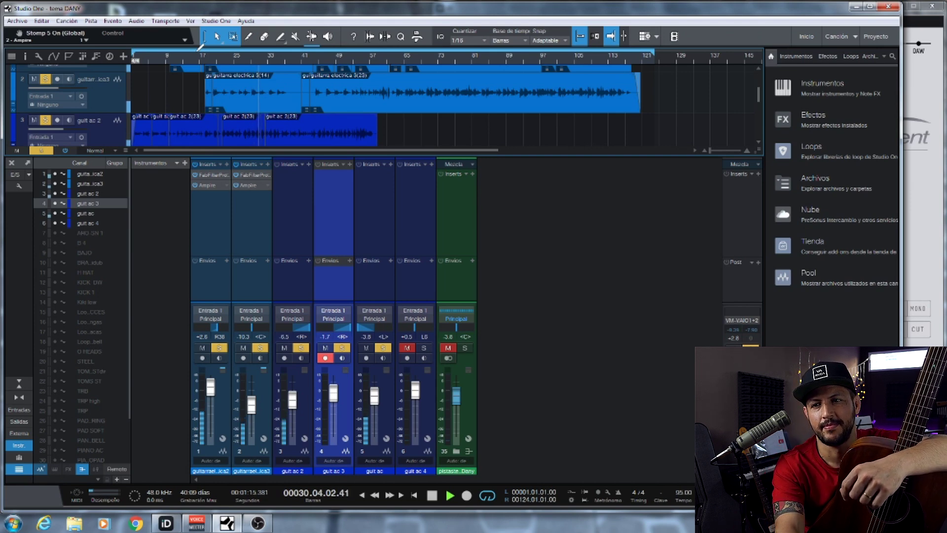
pyautogui.press('space')
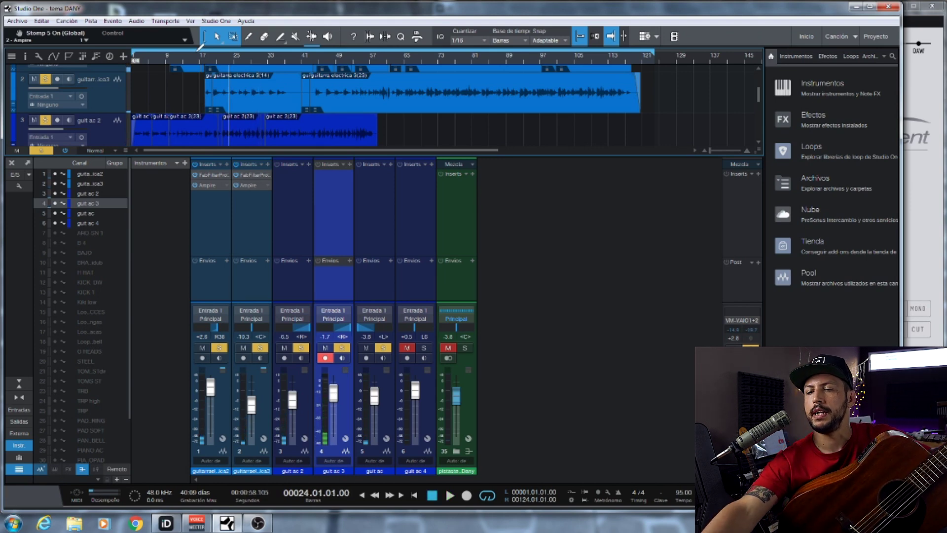